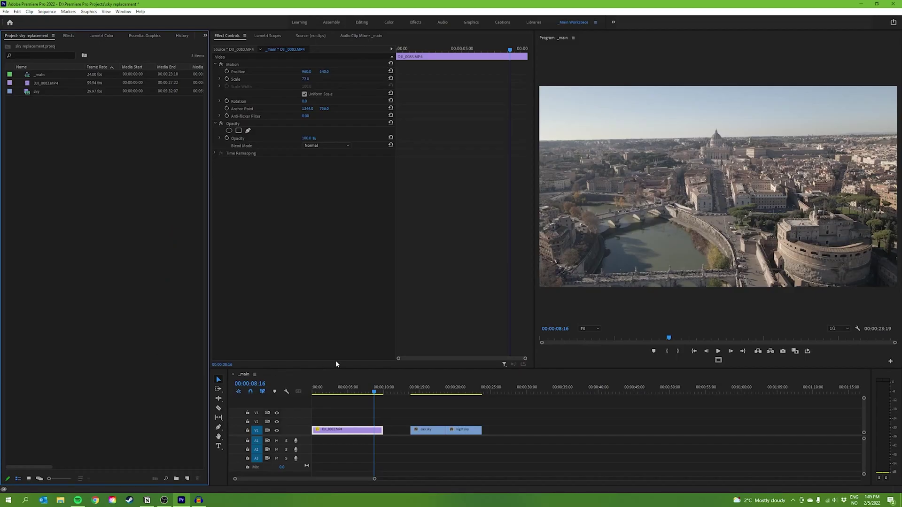
# Play and scrub the sequence to preview the Rome, day-sky and night-sky clips.
pyautogui.moveTo(374, 390); pyautogui.dragTo(314, 393)
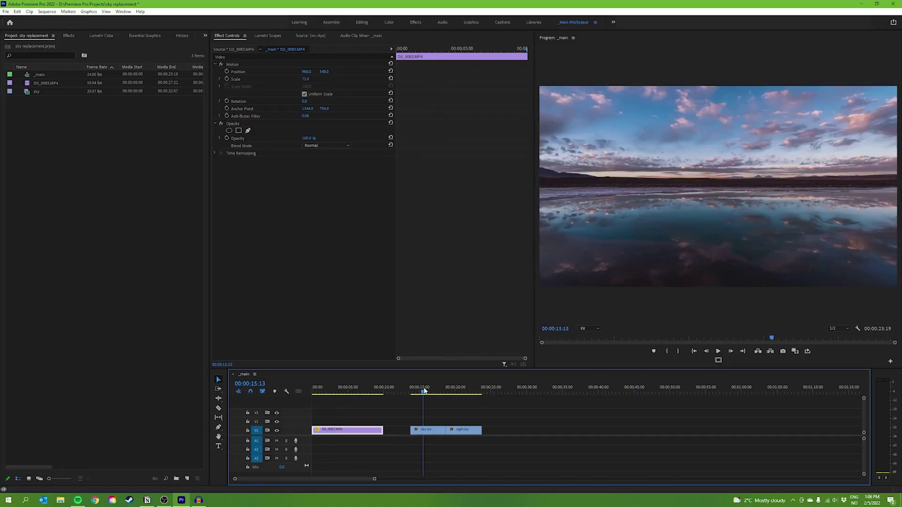
pyautogui.press('space')
pyautogui.click(466, 391)
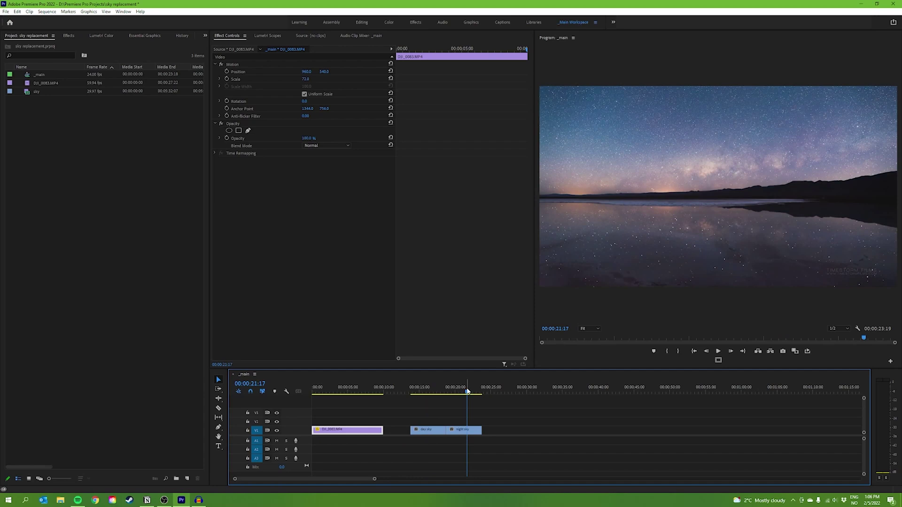
pyautogui.click(349, 390)
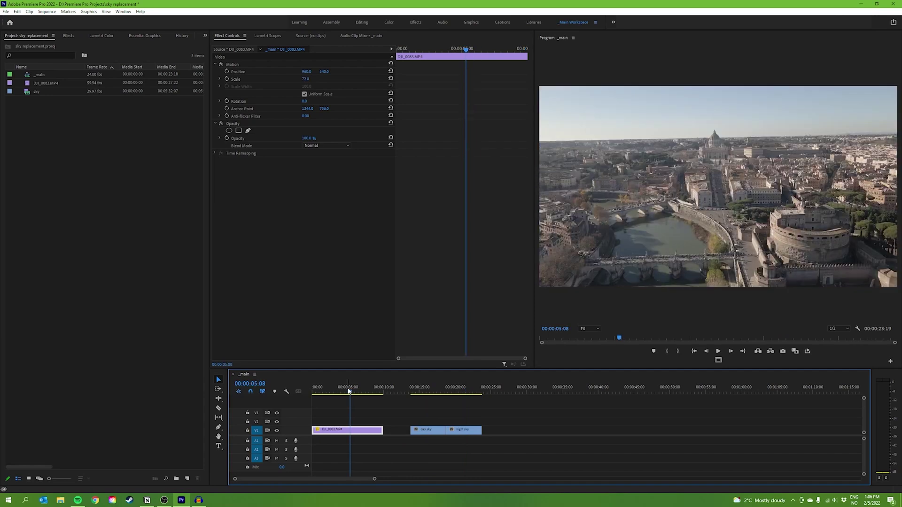
pyautogui.click(432, 390)
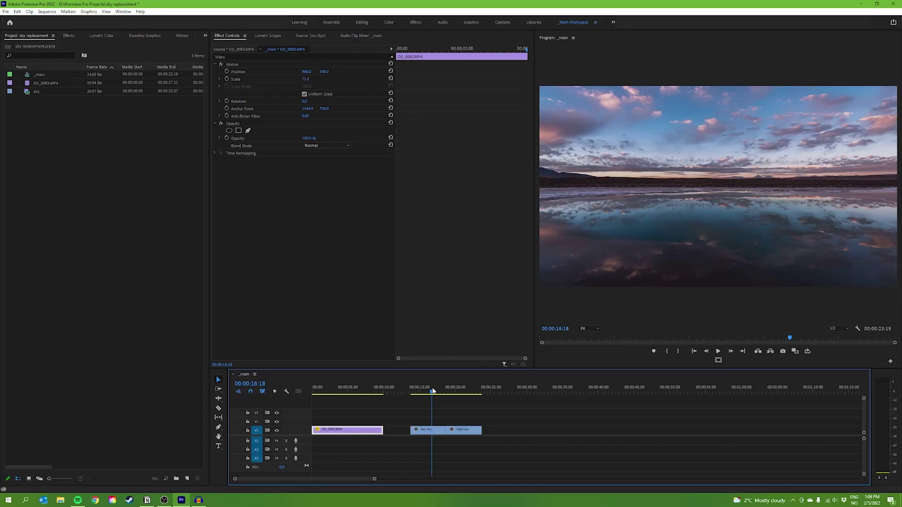
pyautogui.moveTo(433, 391)
pyautogui.mouseDown()
pyautogui.moveTo(460, 392)
pyautogui.moveTo(422, 392)
pyautogui.mouseUp()
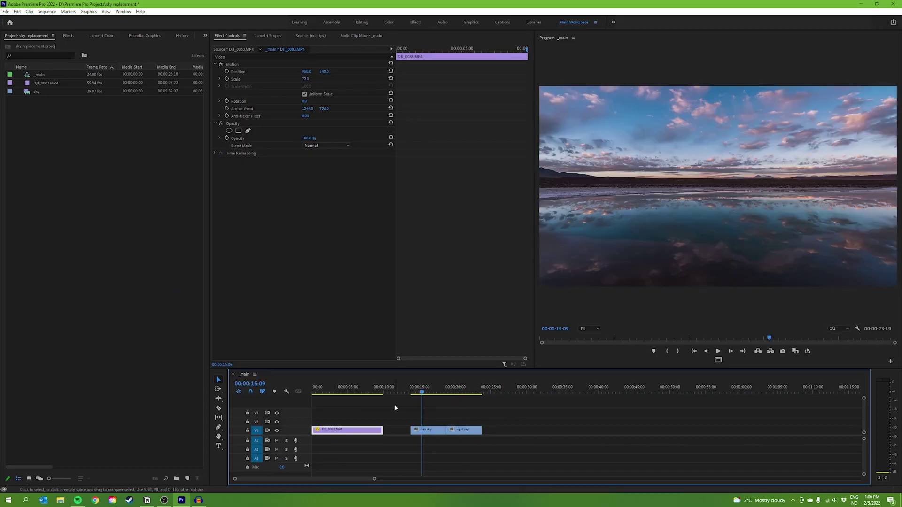
# Move DJI_0083.MP4 up to V2 and back down to V1, then park the playhead near the start.
pyautogui.moveTo(361, 434); pyautogui.dragTo(362, 422)
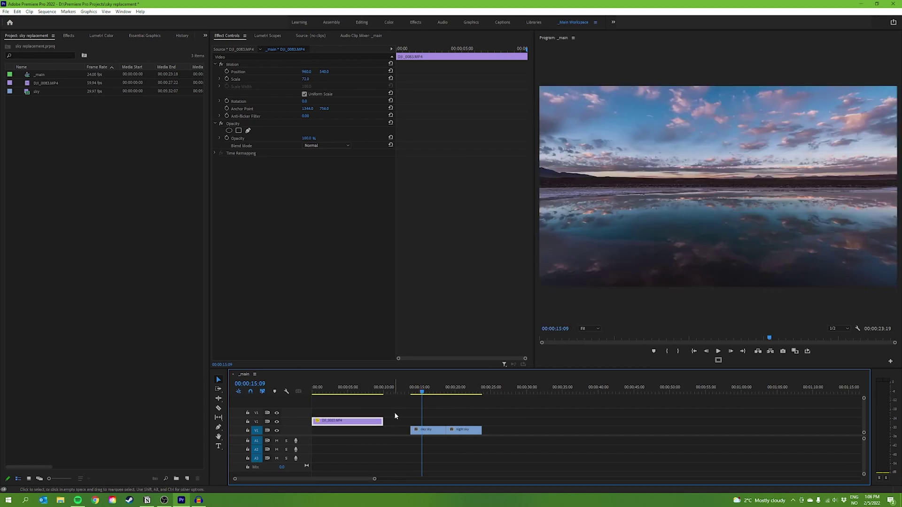
pyautogui.click(360, 391)
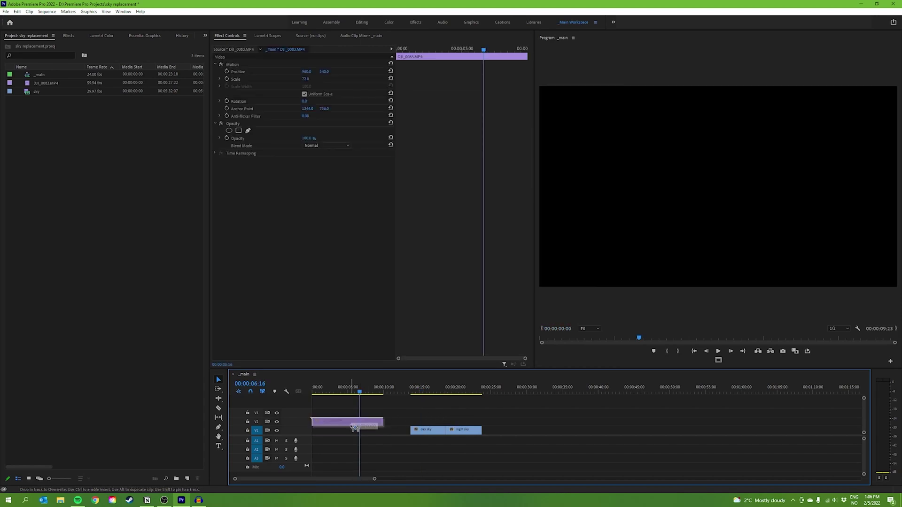
pyautogui.moveTo(360, 422); pyautogui.dragTo(360, 431)
pyautogui.click(386, 418)
pyautogui.click(335, 390)
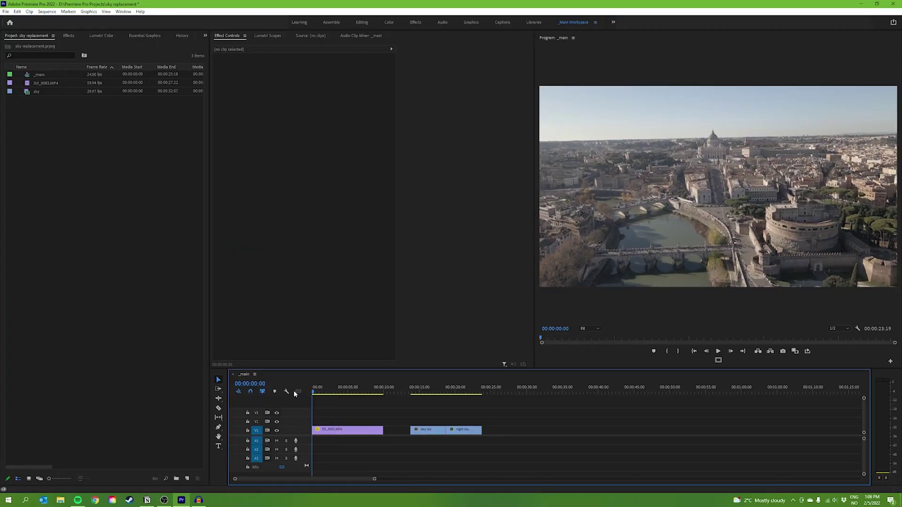
# Add an Opacity mask to DJI_0083.MP4 and zoom the Program monitor out to 50%.
pyautogui.click(337, 430)
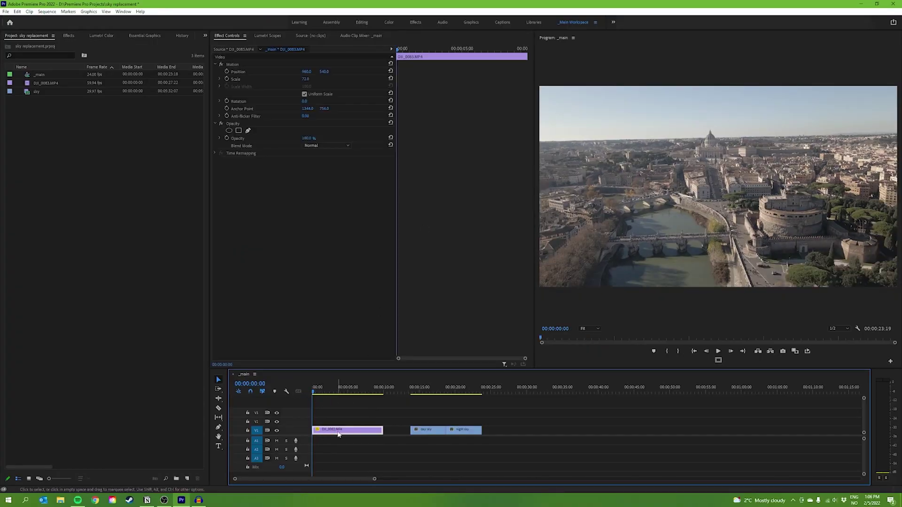
pyautogui.click(235, 149)
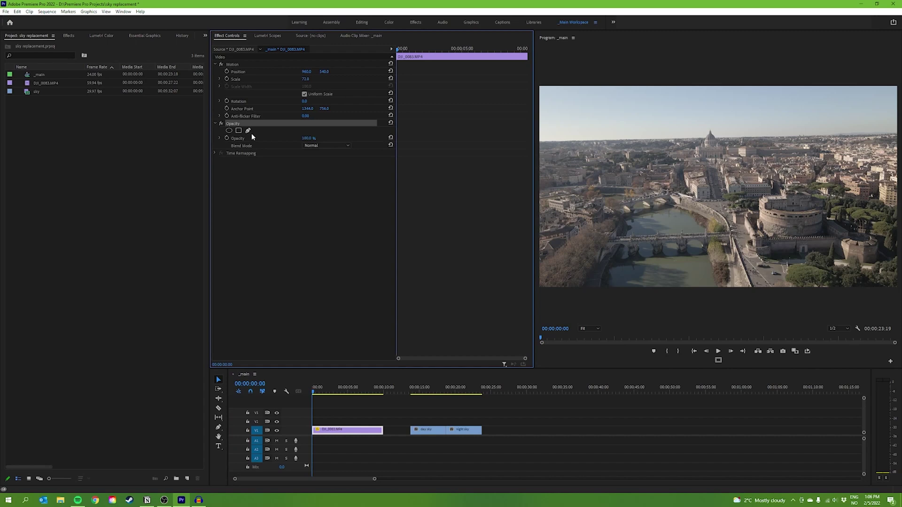
pyautogui.click(239, 130)
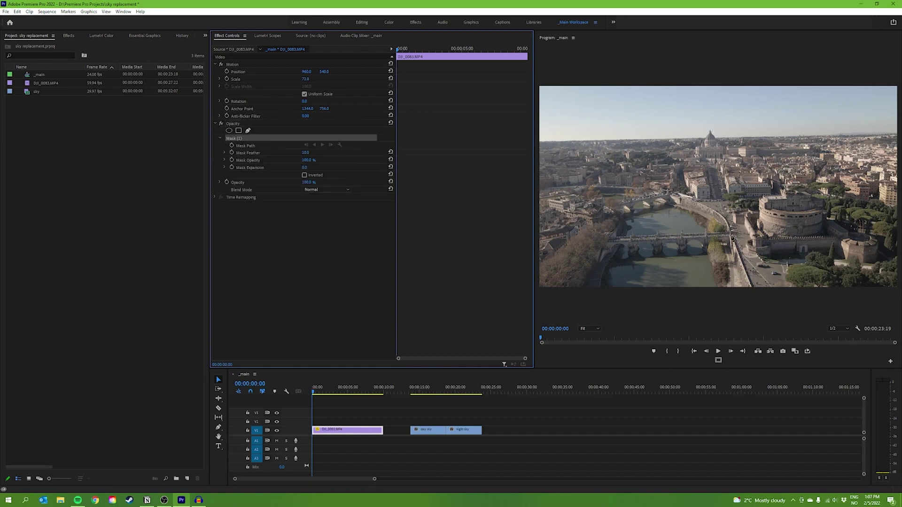
pyautogui.click(596, 328)
pyautogui.click(589, 360)
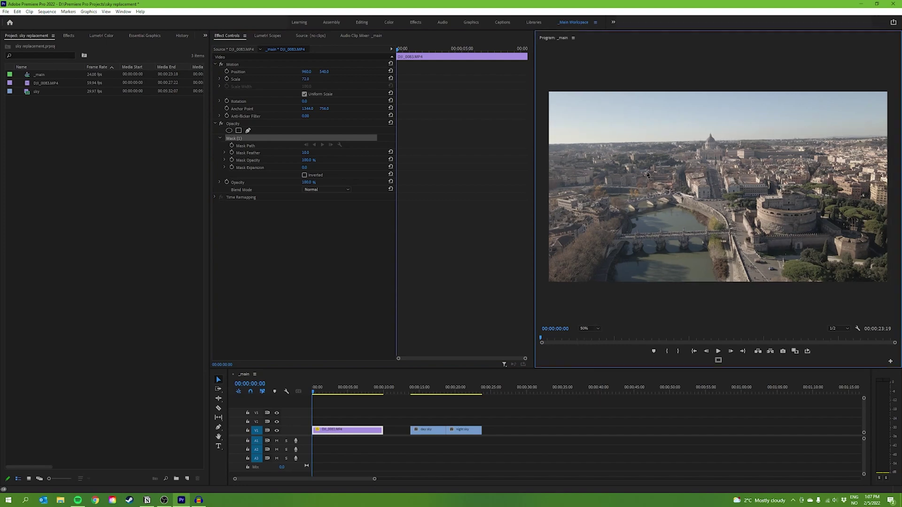
# Trace a closed pen mask around the sky, following the skyline and St Peter's dome.
pyautogui.click(544, 144)
pyautogui.click(704, 141)
pyautogui.click(710, 130)
pyautogui.click(896, 134)
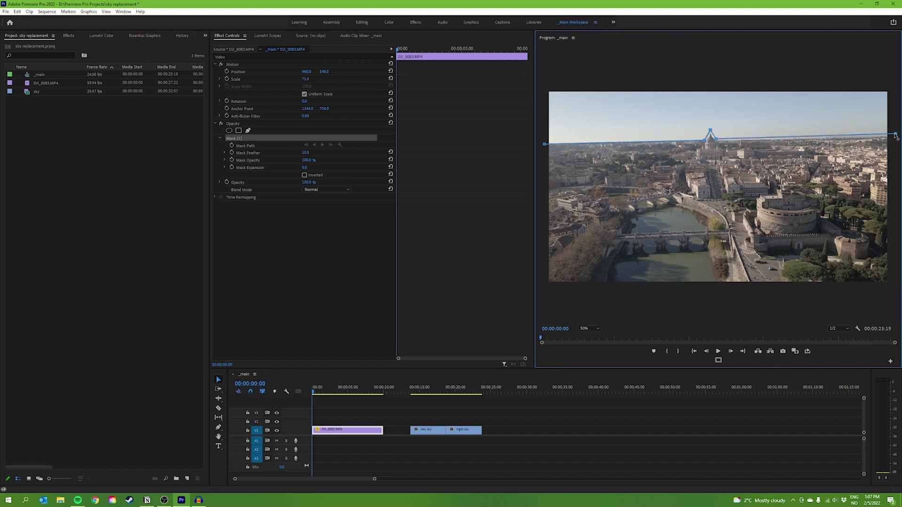
pyautogui.click(895, 62)
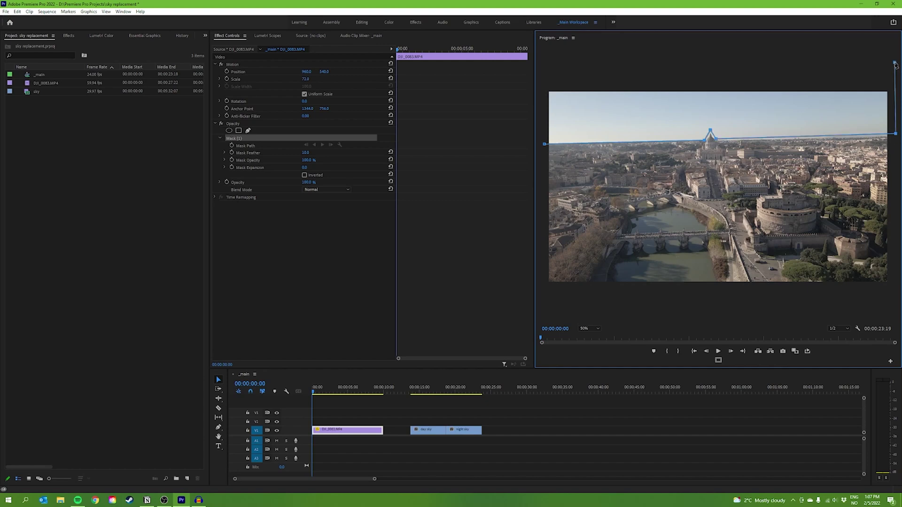
pyautogui.click(543, 60)
pyautogui.click(544, 145)
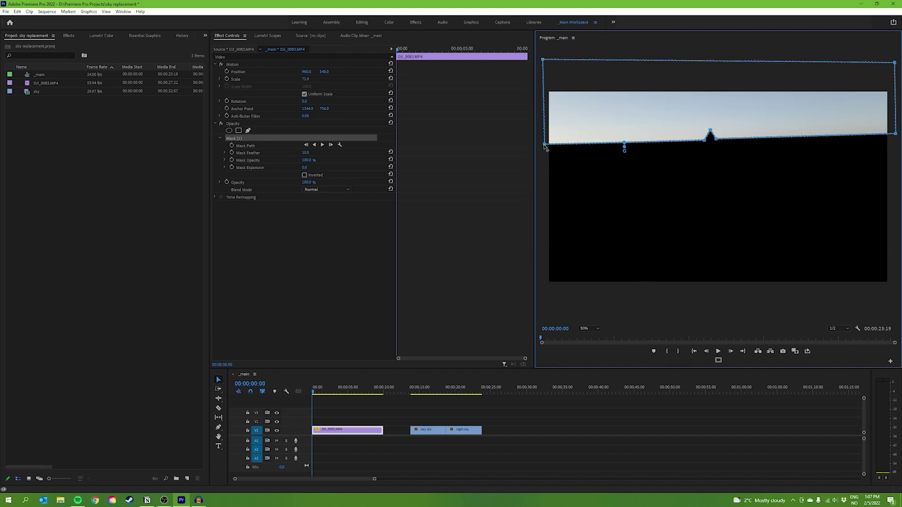
# Invert the mask to black out the sky, zoom the monitor to 100% and hide the outline.
pyautogui.click(304, 175)
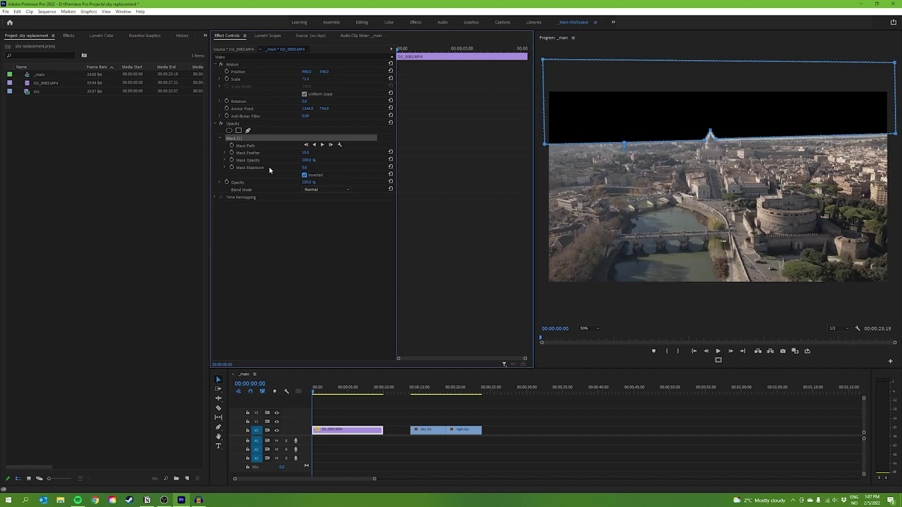
pyautogui.click(587, 329)
pyautogui.click(589, 376)
pyautogui.scroll(3, 892, 174)
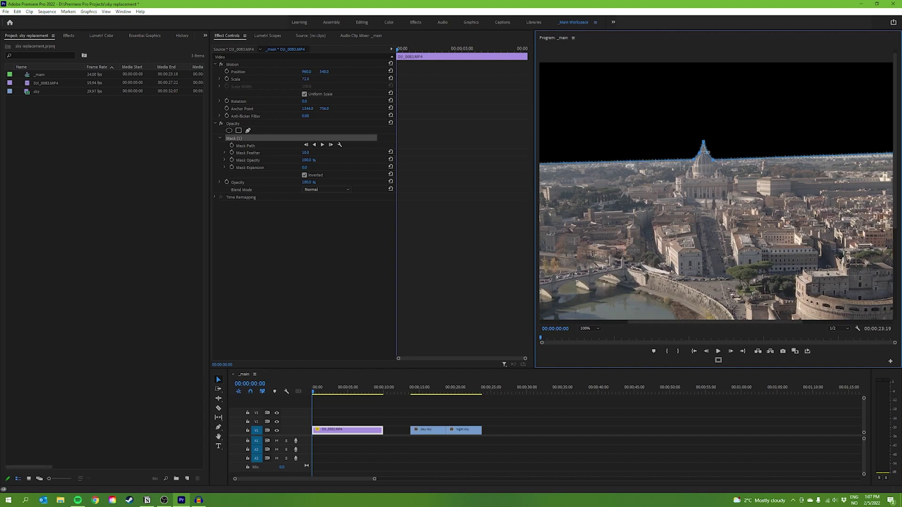
pyautogui.moveTo(696, 324); pyautogui.dragTo(899, 237)
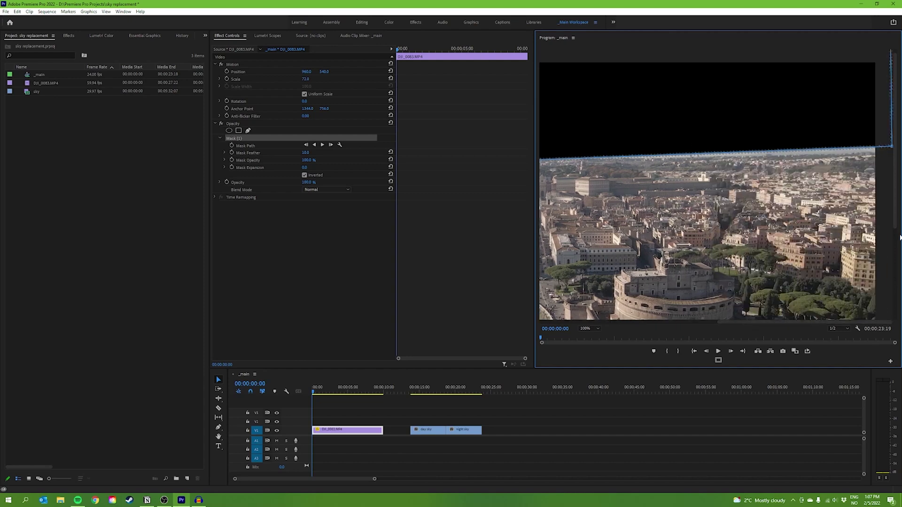
pyautogui.moveTo(841, 321); pyautogui.dragTo(775, 322)
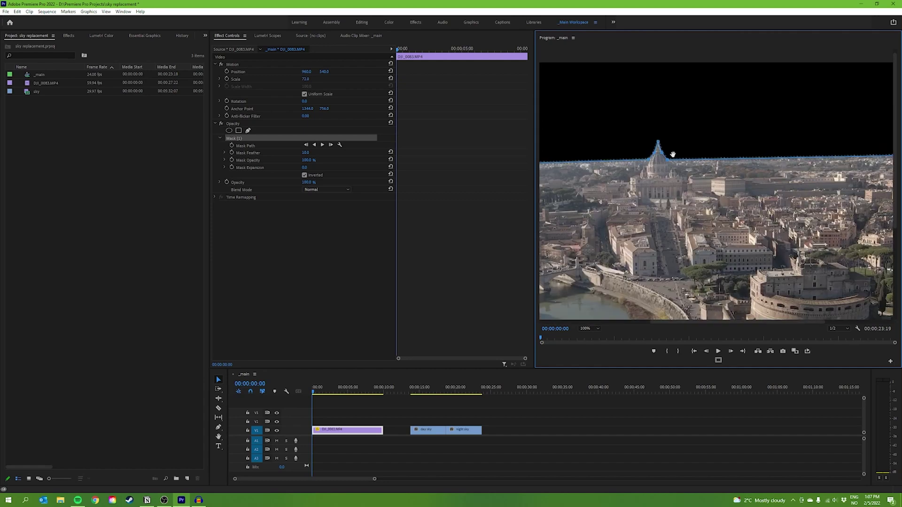
pyautogui.click(354, 299)
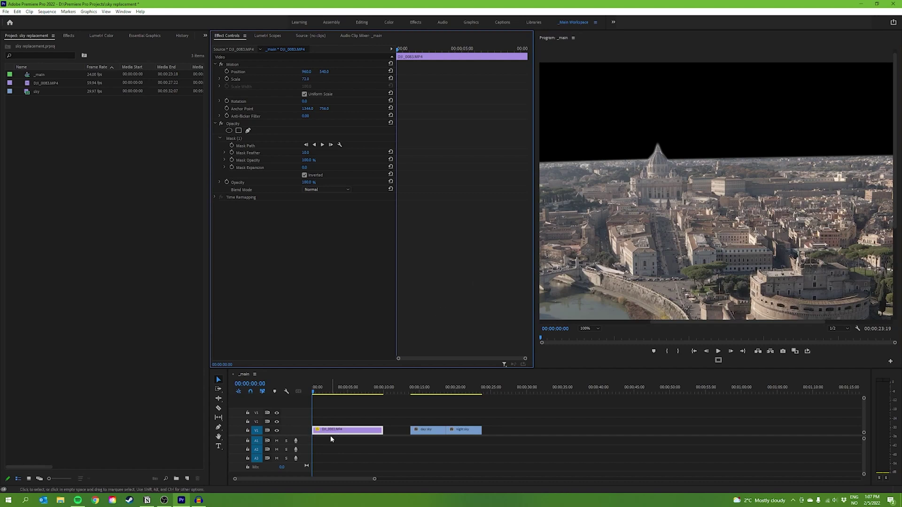
pyautogui.click(596, 330)
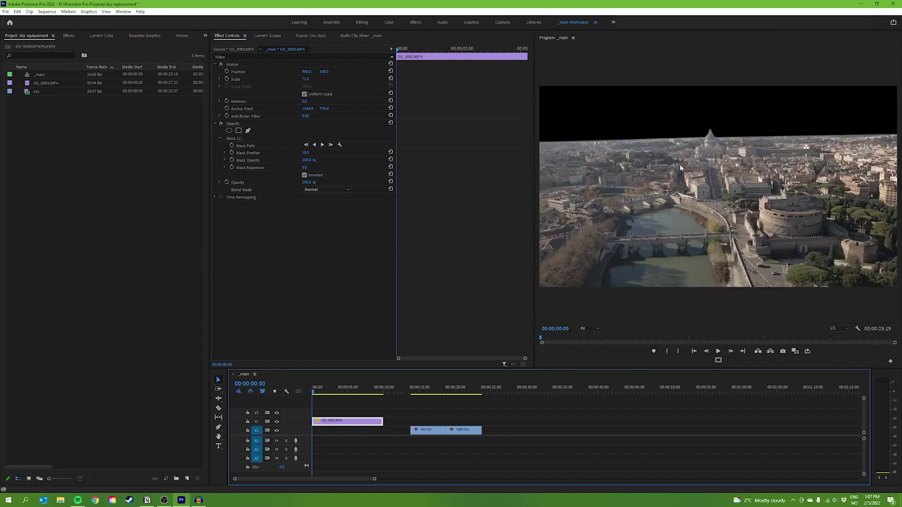
pyautogui.moveTo(426, 430); pyautogui.dragTo(328, 430)
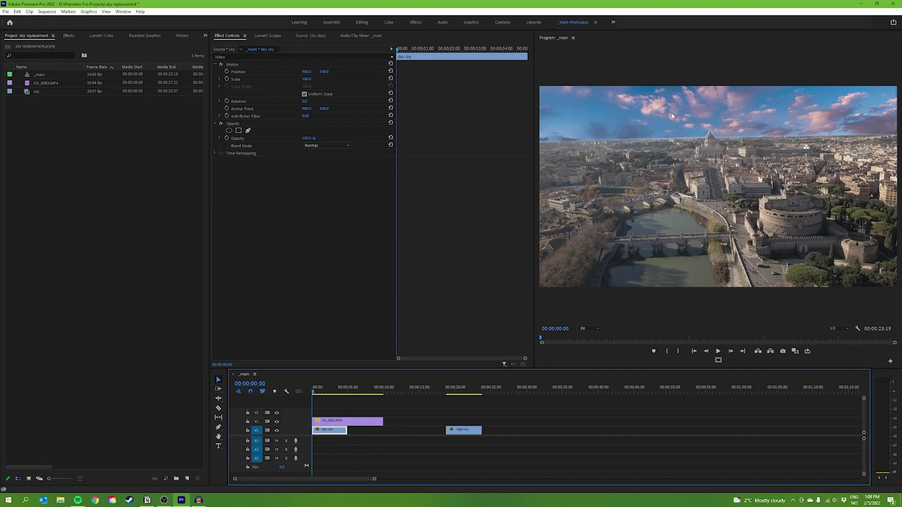
pyautogui.hotkey('ctrl', 'z')
pyautogui.hotkey('ctrl', 'z')
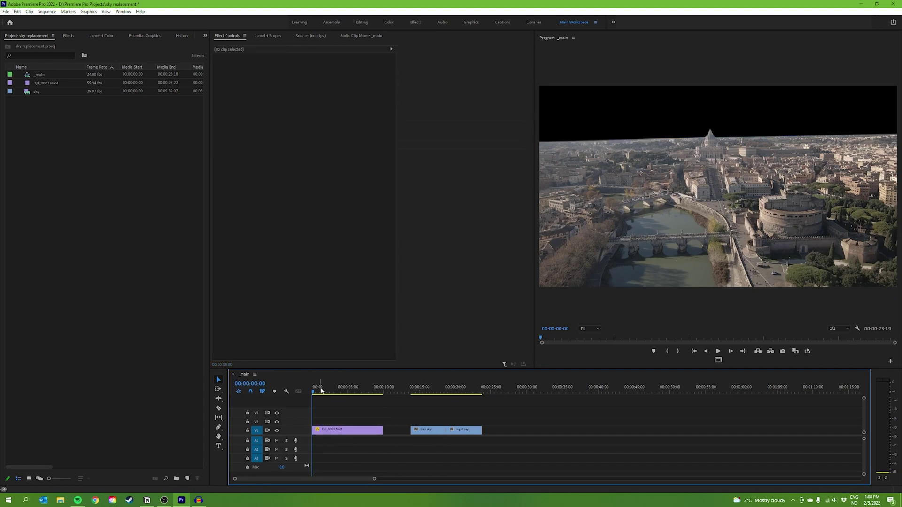
pyautogui.click(321, 430)
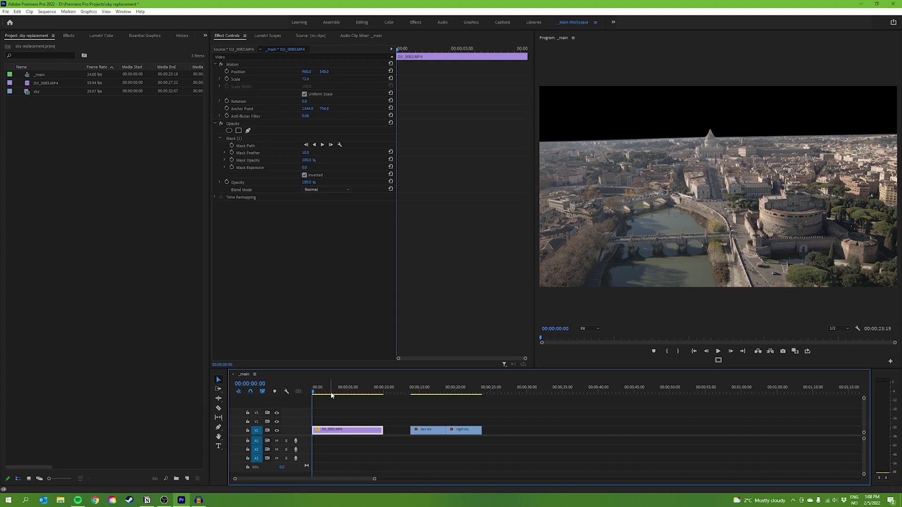
# Enable Mask Path keyframing and reshape the mask to the skyline at 00:00:04:13.
pyautogui.moveTo(341, 392); pyautogui.dragTo(381, 389)
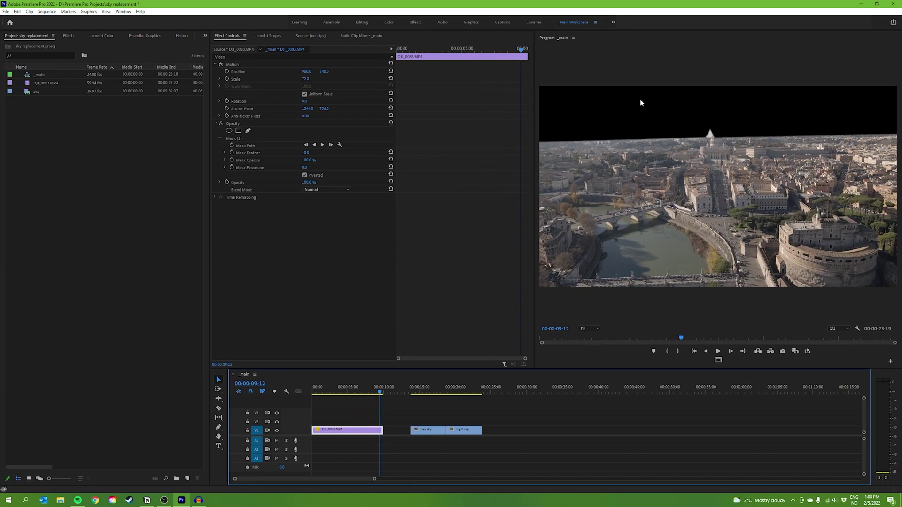
pyautogui.press('Home')
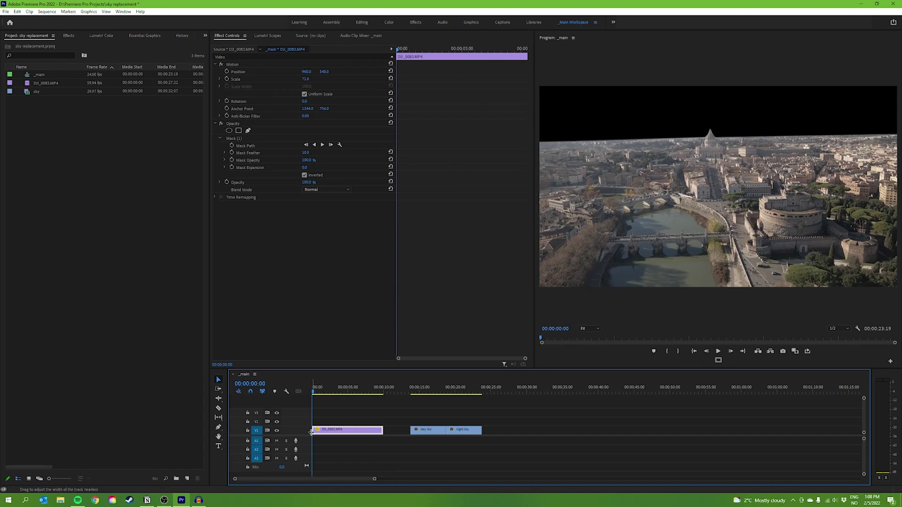
pyautogui.click(232, 145)
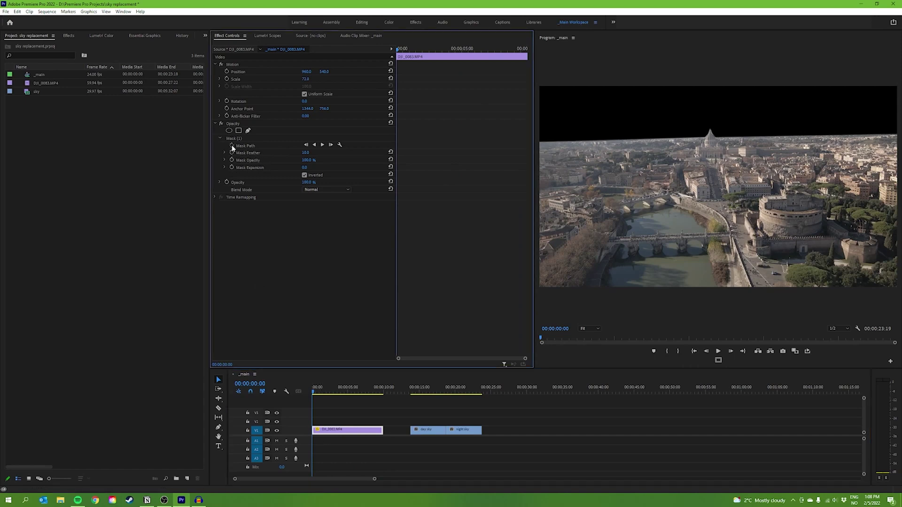
pyautogui.click(345, 393)
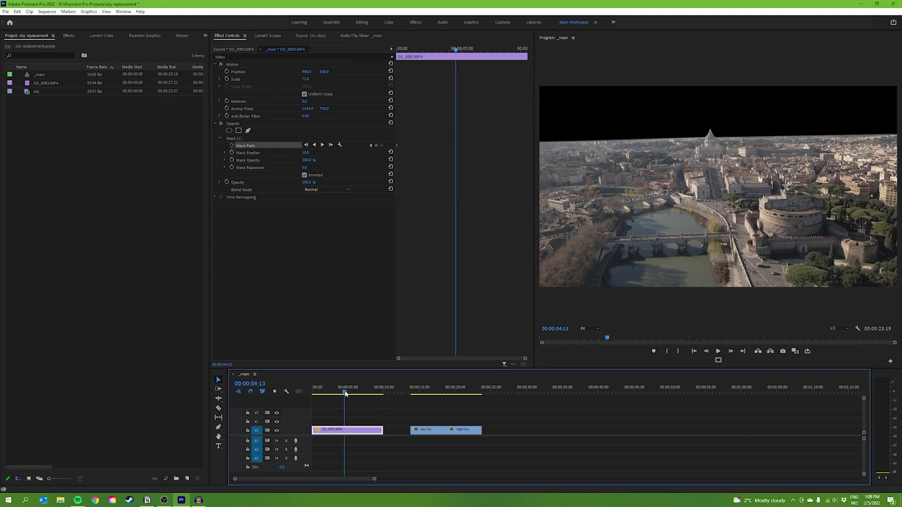
pyautogui.click(235, 139)
pyautogui.click(636, 111)
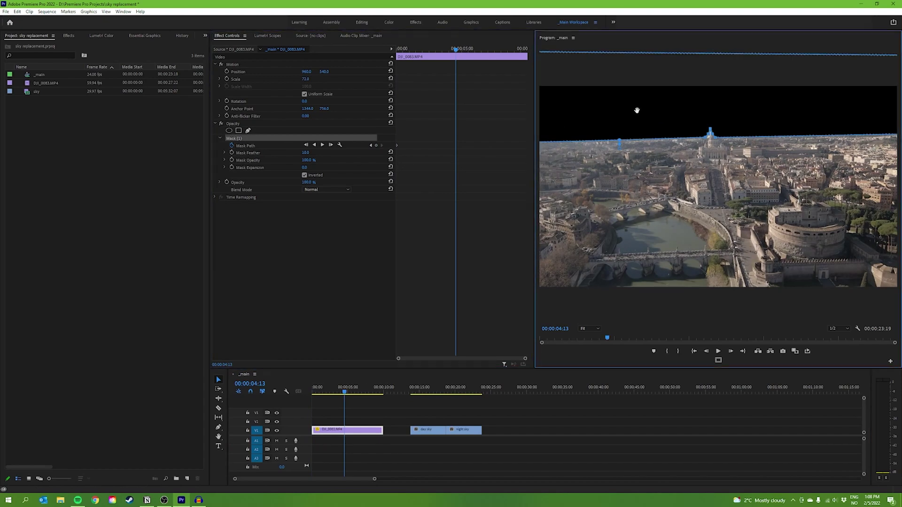
pyautogui.moveTo(640, 110); pyautogui.dragTo(640, 110)
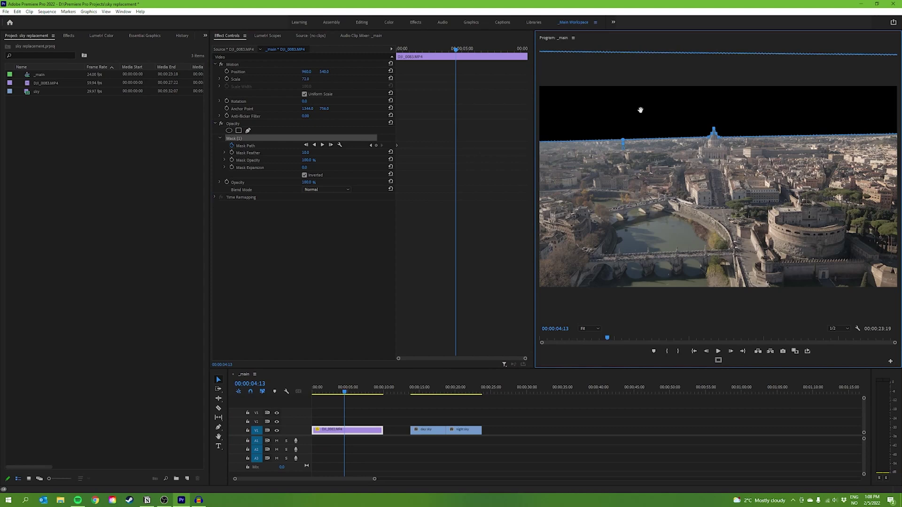
pyautogui.click(348, 263)
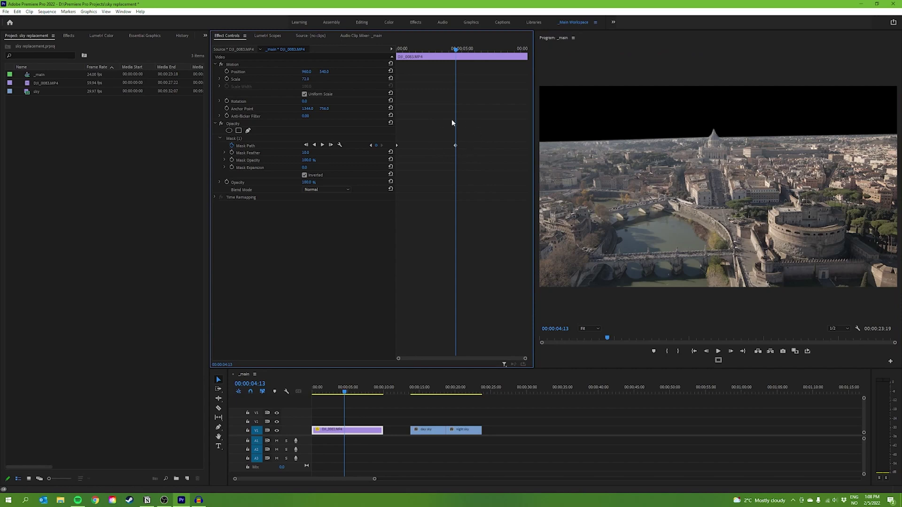
# Check the first-frame fit, then pull the mask edge onto the horizon at 00:00:09:17.
pyautogui.click(456, 146)
pyautogui.click(368, 145)
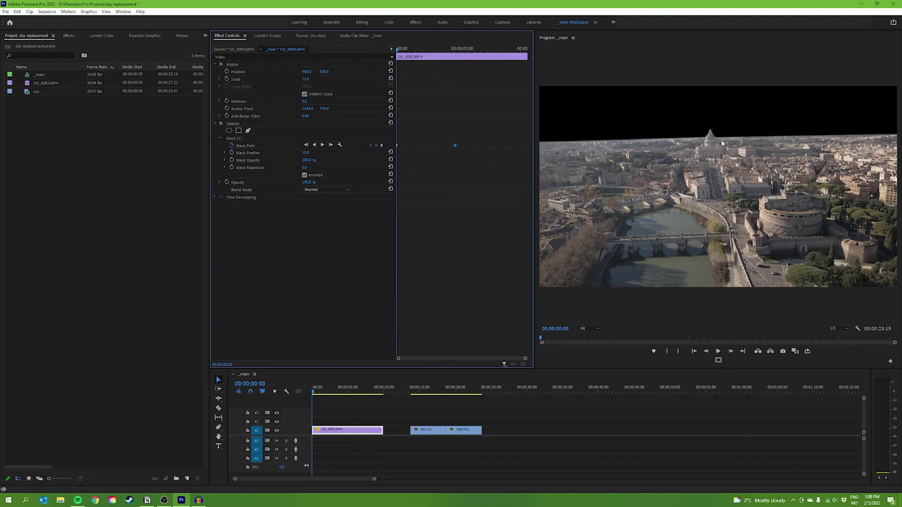
pyautogui.moveTo(398, 108); pyautogui.dragTo(470, 107)
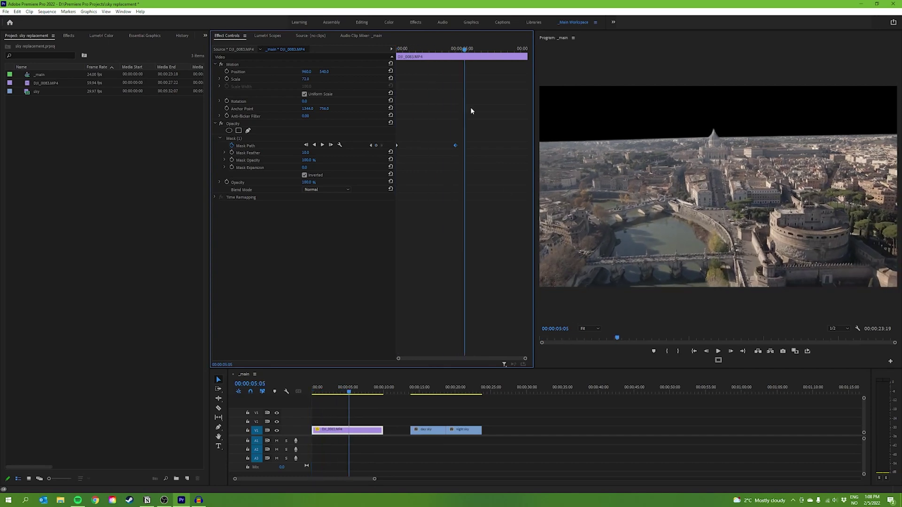
pyautogui.moveTo(371, 388); pyautogui.dragTo(382, 385)
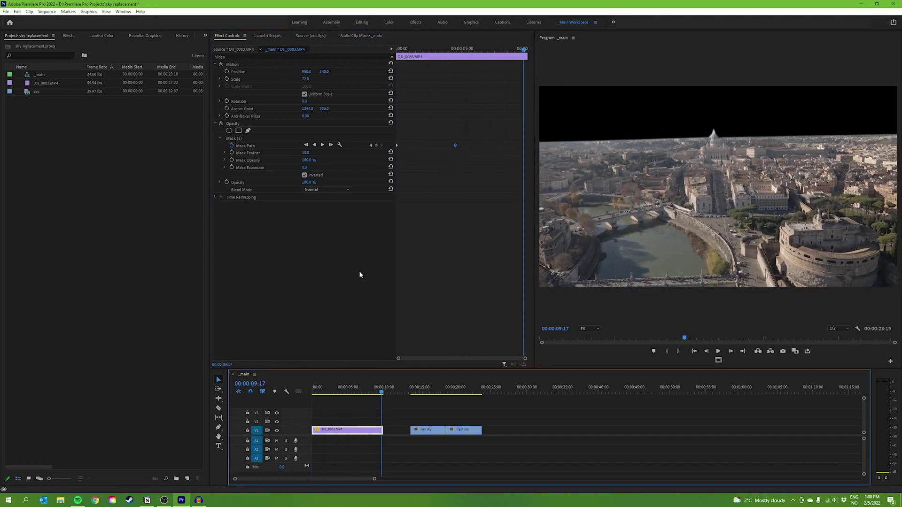
pyautogui.click(234, 138)
pyautogui.click(643, 103)
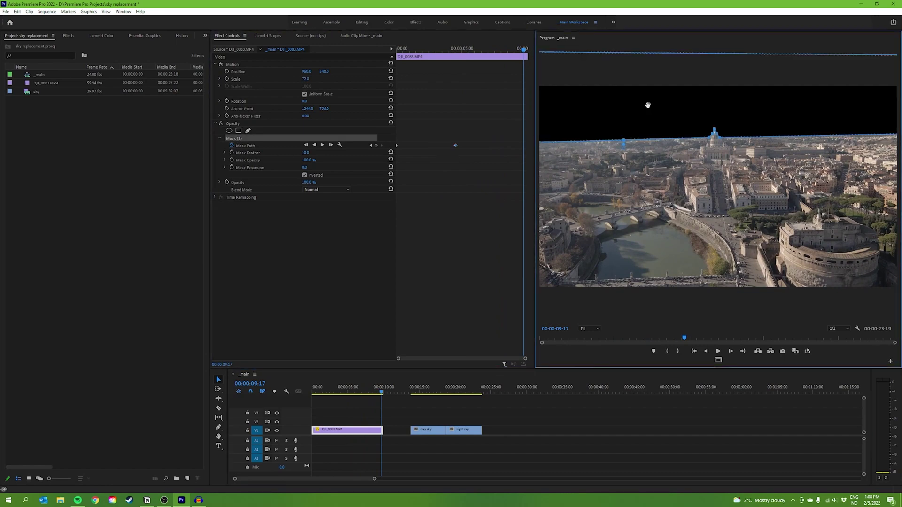
pyautogui.moveTo(537, 143); pyautogui.dragTo(530, 144)
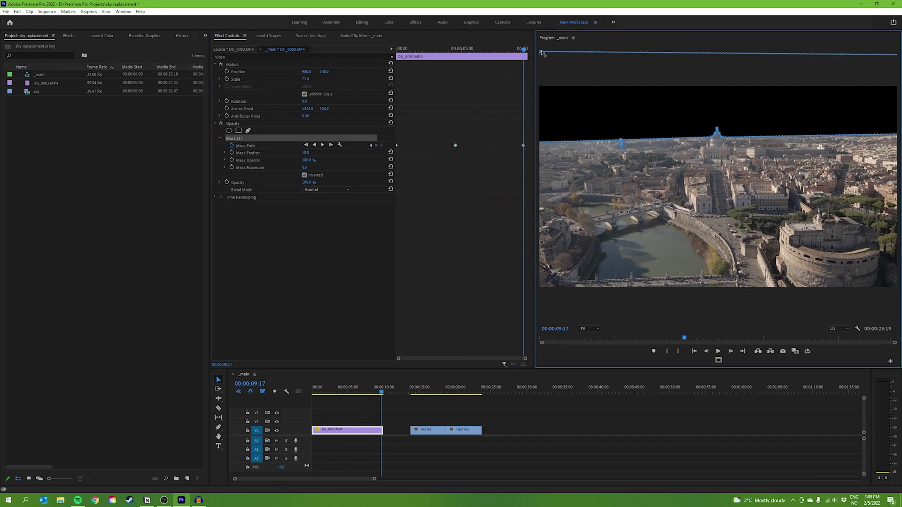
# Play back from the start and raise a horizon mask point to match the skyline near 00:00:02:05.
pyautogui.click(301, 394)
pyautogui.press('Home')
pyautogui.press('space')
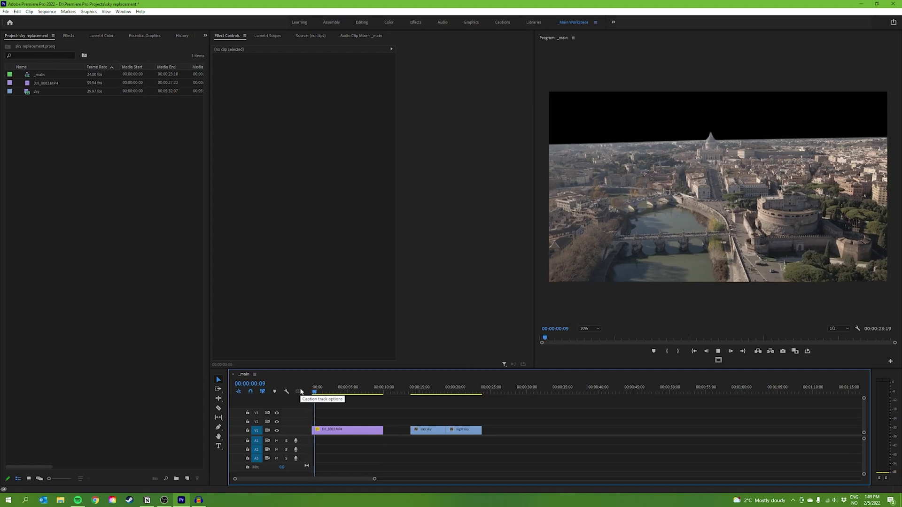
pyautogui.click(329, 391)
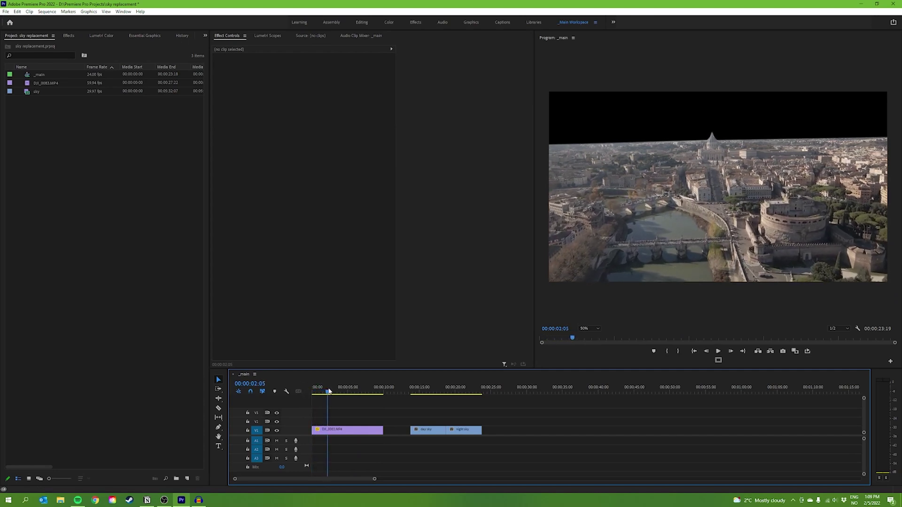
pyautogui.moveTo(328, 391); pyautogui.dragTo(356, 391)
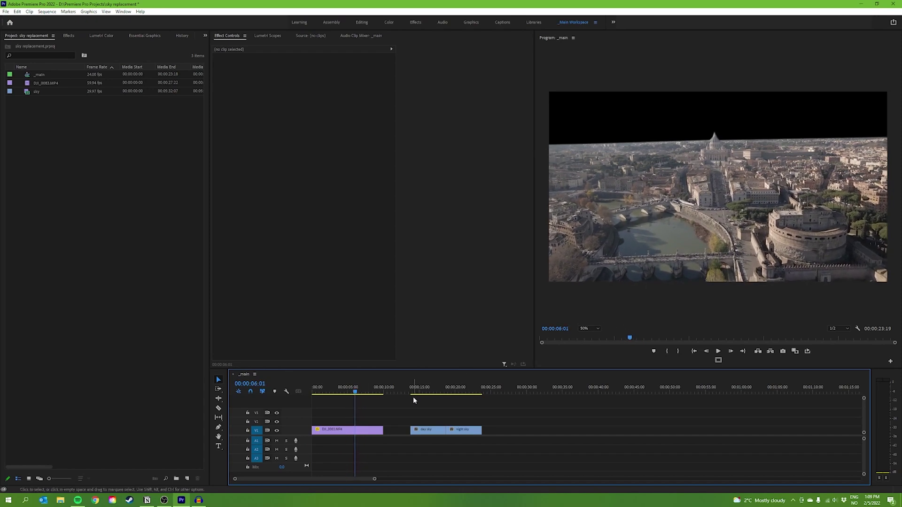
pyautogui.click(369, 431)
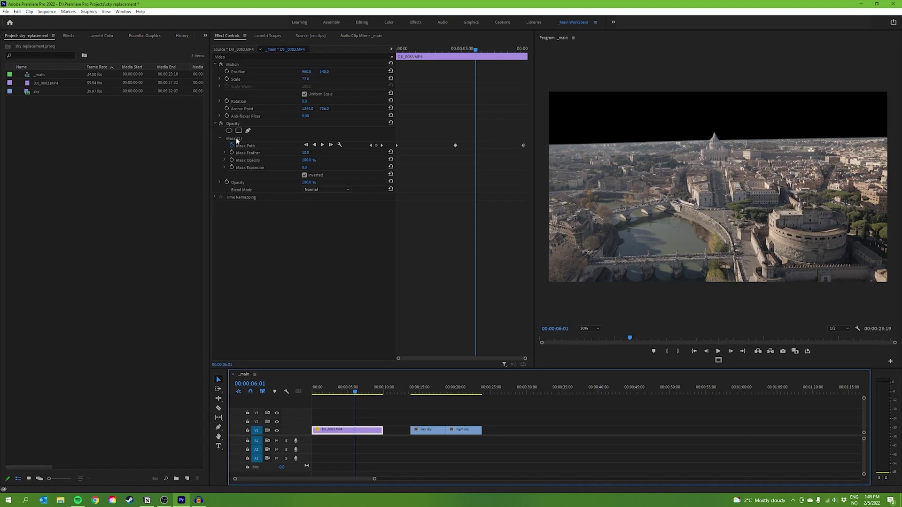
pyautogui.moveTo(654, 135); pyautogui.dragTo(652, 121)
# Inspect the horizon at 00:00:06:12 with the Program monitor zoomed to 150%.
pyautogui.click(360, 389)
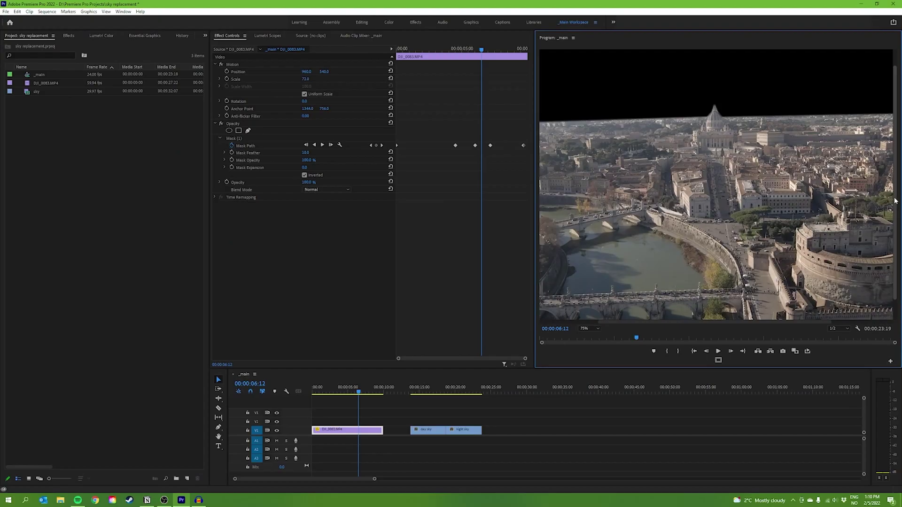
pyautogui.click(263, 138)
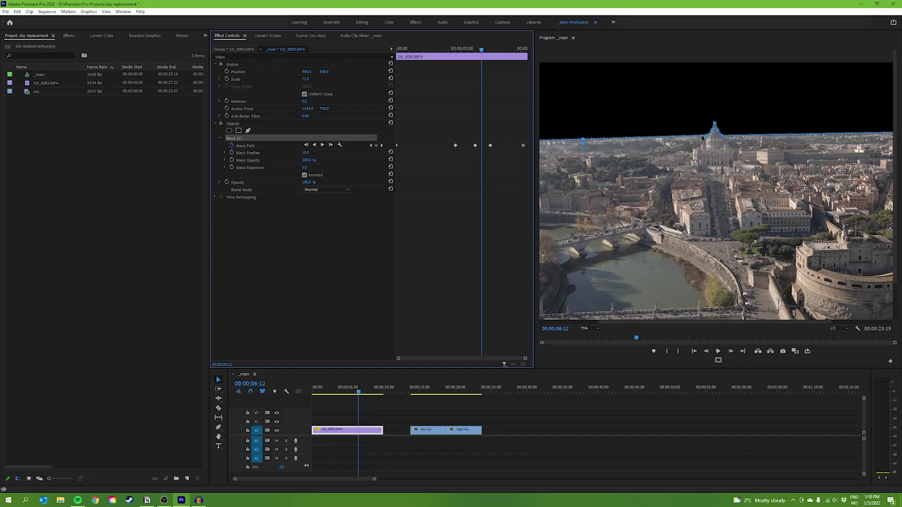
pyautogui.click(708, 137)
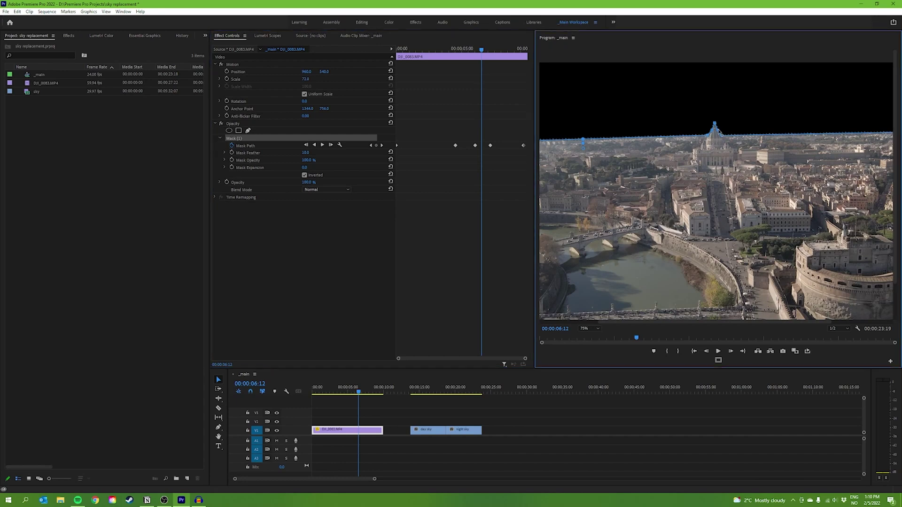
pyautogui.click(342, 238)
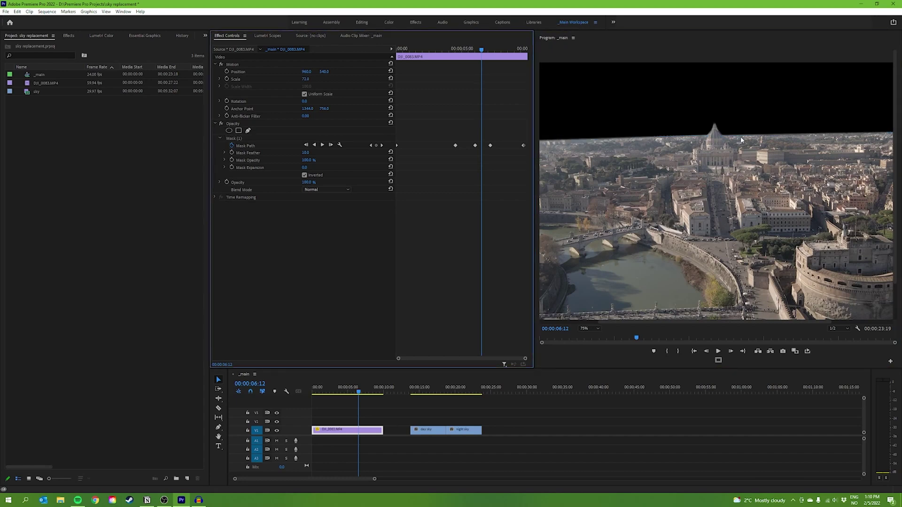
pyautogui.click(589, 328)
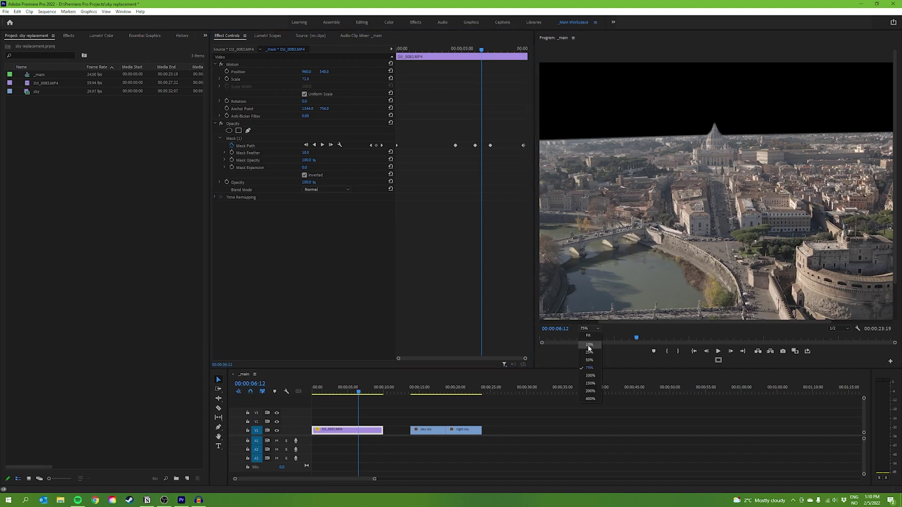
pyautogui.click(590, 383)
pyautogui.scroll(3, 669, 217)
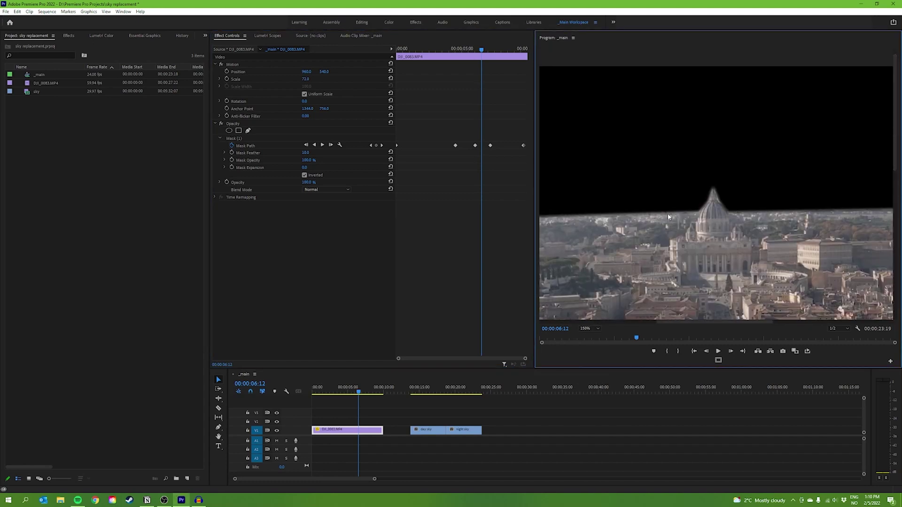
# Tighten the mask around the dome peak, including at 00:00:07:20.
pyautogui.click(233, 138)
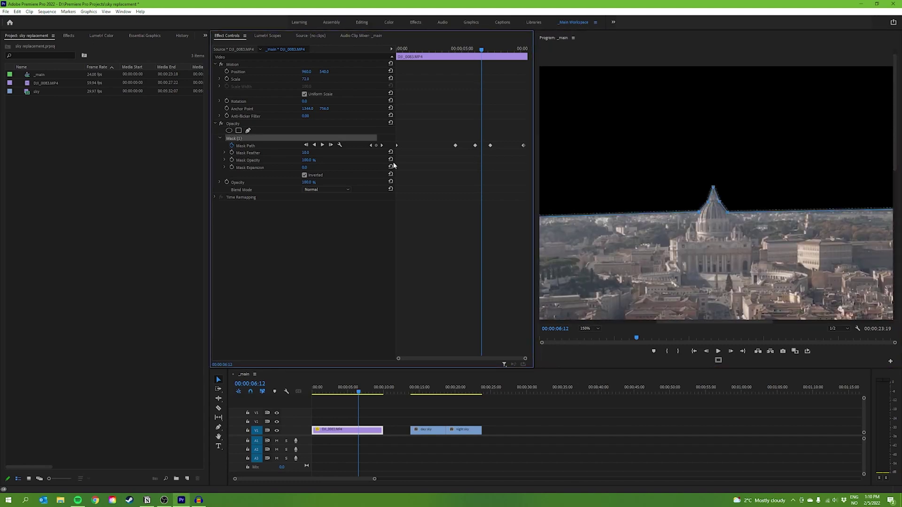
pyautogui.click(719, 206)
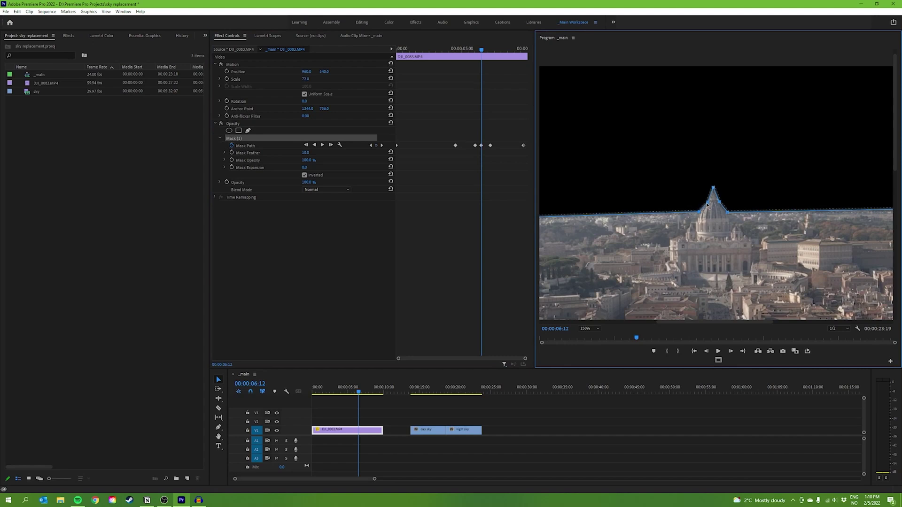
pyautogui.moveTo(362, 388); pyautogui.dragTo(369, 387)
pyautogui.moveTo(708, 202); pyautogui.dragTo(710, 203)
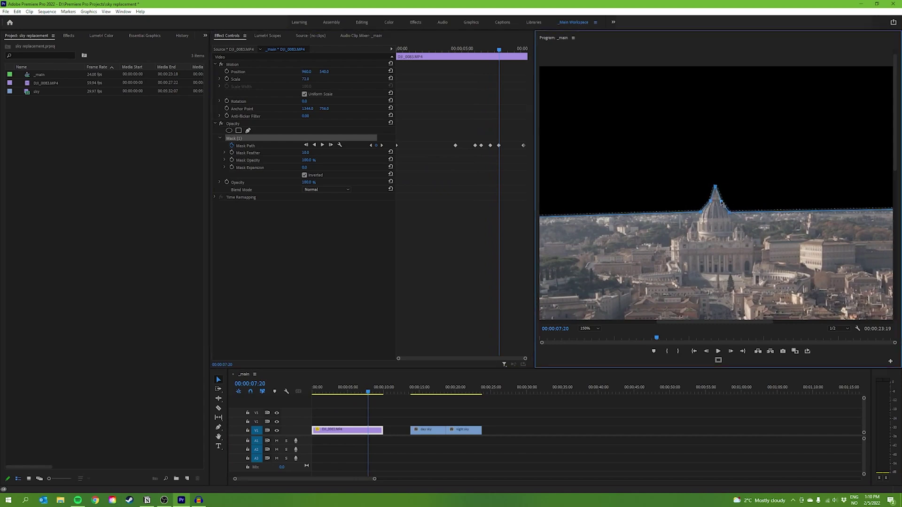
pyautogui.click(362, 253)
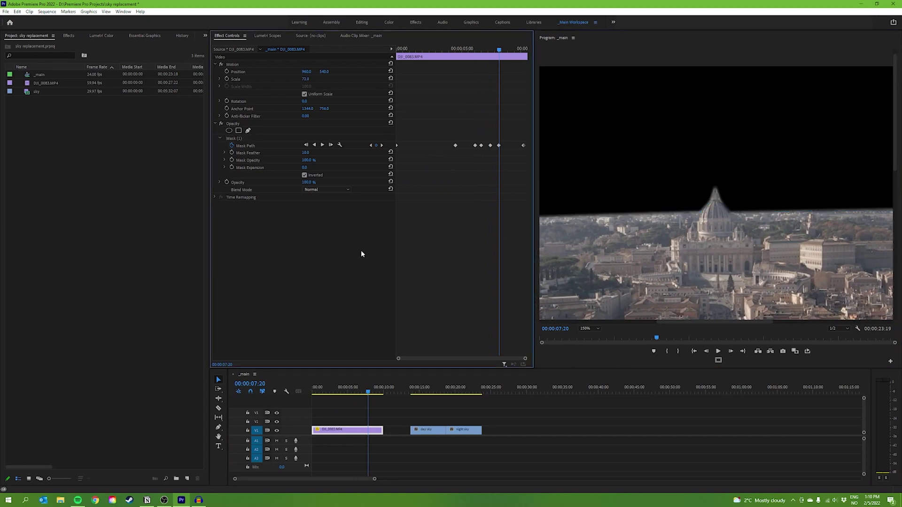
pyautogui.click(587, 328)
# Fit the whole frame in the preview and review the shot from the start.
pyautogui.click(582, 338)
pyautogui.press('Home')
pyautogui.click(296, 388)
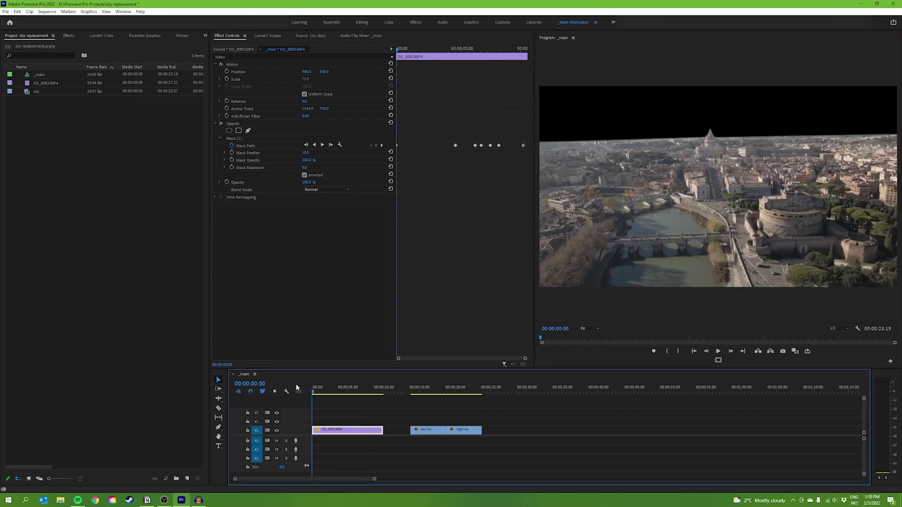
pyautogui.moveTo(329, 388)
pyautogui.mouseDown()
pyautogui.moveTo(346, 388)
pyautogui.moveTo(312, 388)
pyautogui.mouseUp()
# Lift DJI_0083.MP4 to V2 and place the day and night sky clips beneath it on V1.
pyautogui.moveTo(339, 431); pyautogui.dragTo(336, 422)
pyautogui.moveTo(413, 430); pyautogui.dragTo(318, 431)
pyautogui.moveTo(468, 430); pyautogui.dragTo(359, 430)
pyautogui.click(325, 390)
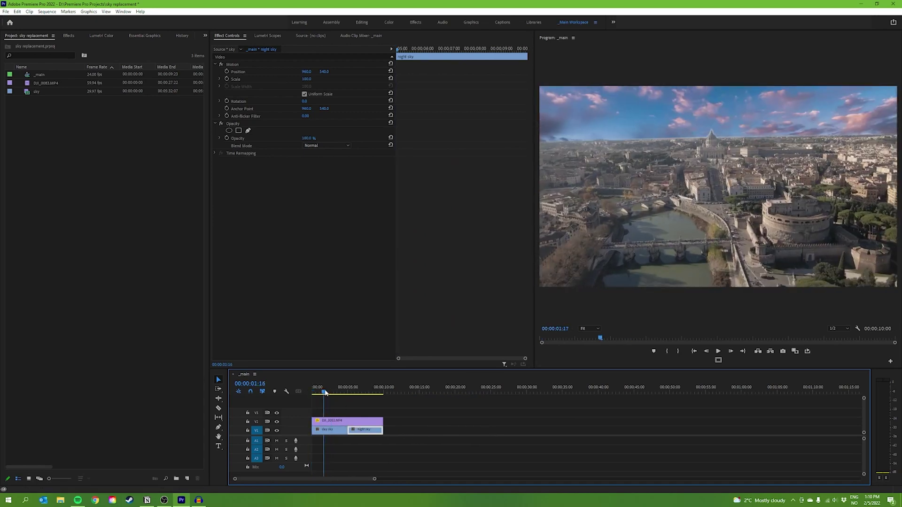
pyautogui.moveTo(325, 392)
pyautogui.mouseDown()
pyautogui.moveTo(376, 389)
pyautogui.moveTo(312, 390)
pyautogui.moveTo(349, 384)
pyautogui.moveTo(337, 391)
pyautogui.mouseUp()
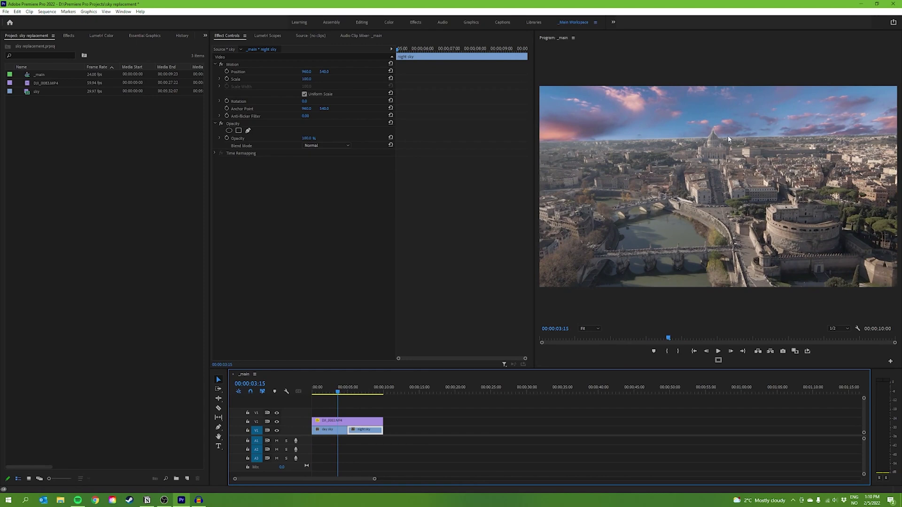
# Check the mask edge around the dome at the next mask path keyframe, zoomed to 150%.
pyautogui.click(345, 420)
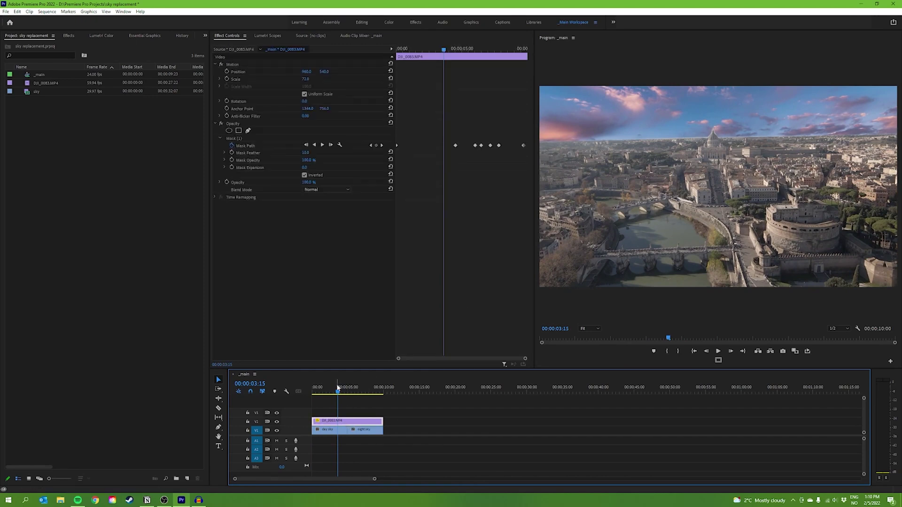
pyautogui.moveTo(339, 390); pyautogui.dragTo(342, 388)
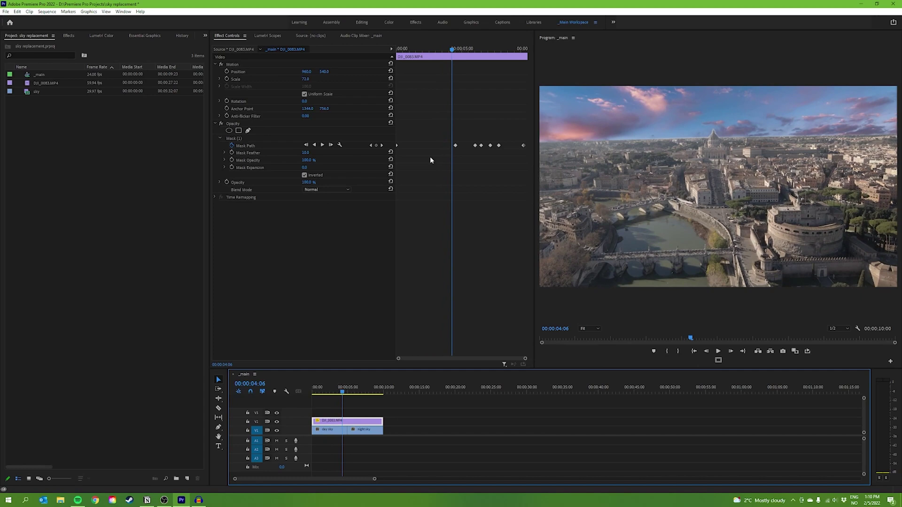
pyautogui.click(382, 145)
pyautogui.click(592, 333)
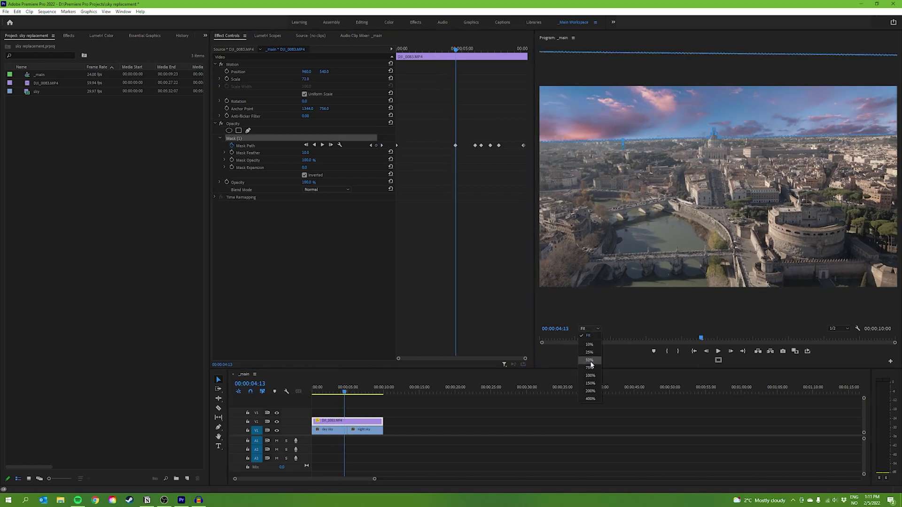
pyautogui.click(590, 388)
pyautogui.moveTo(894, 216); pyautogui.dragTo(873, 134)
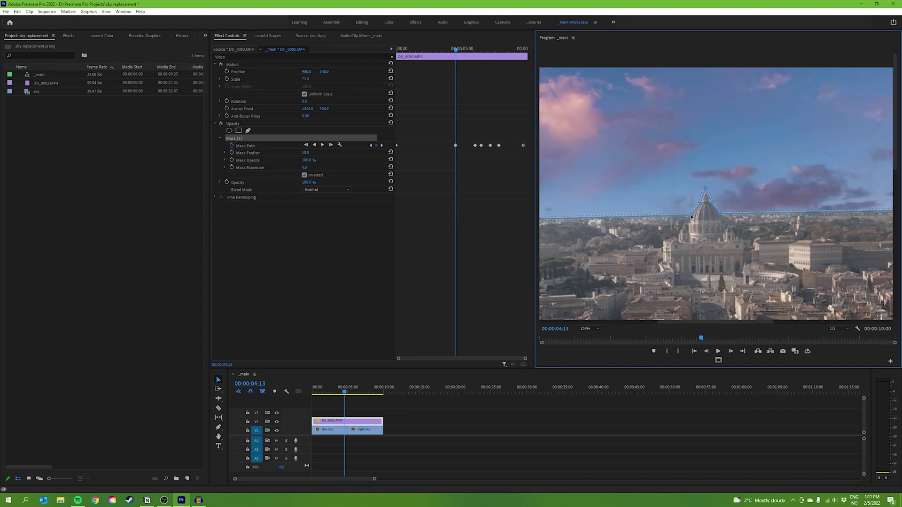
pyautogui.click(368, 252)
# Recheck the mask outline over the dome, then return to 00:00:00:00 with the monitor at Fit.
pyautogui.click(249, 146)
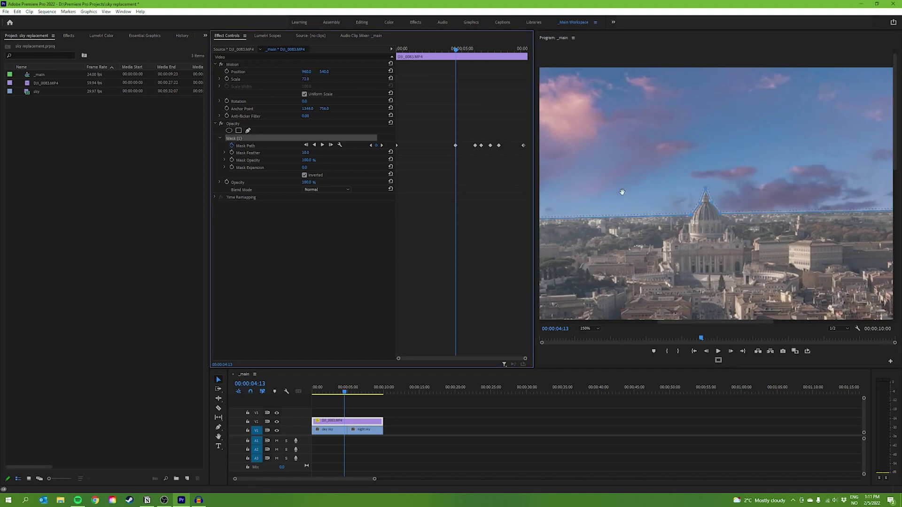
pyautogui.click(690, 218)
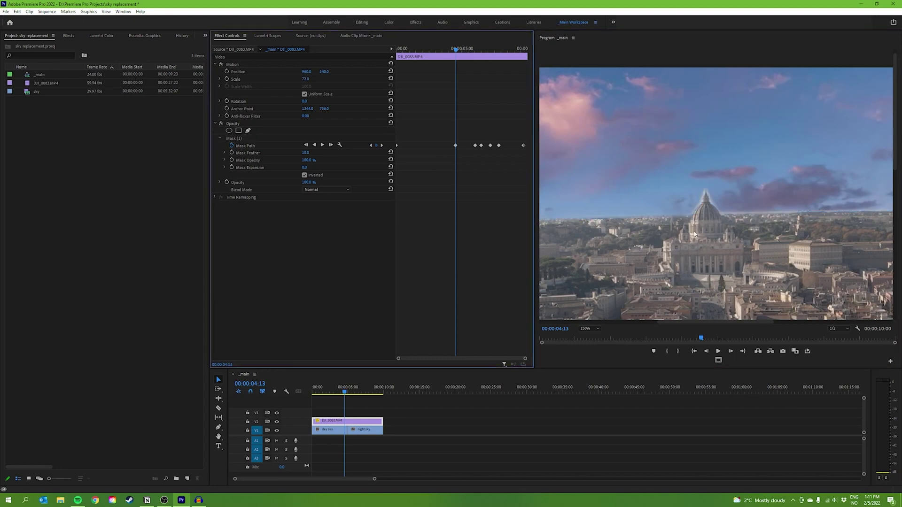
pyautogui.press('Home')
pyautogui.click(589, 328)
pyautogui.click(587, 335)
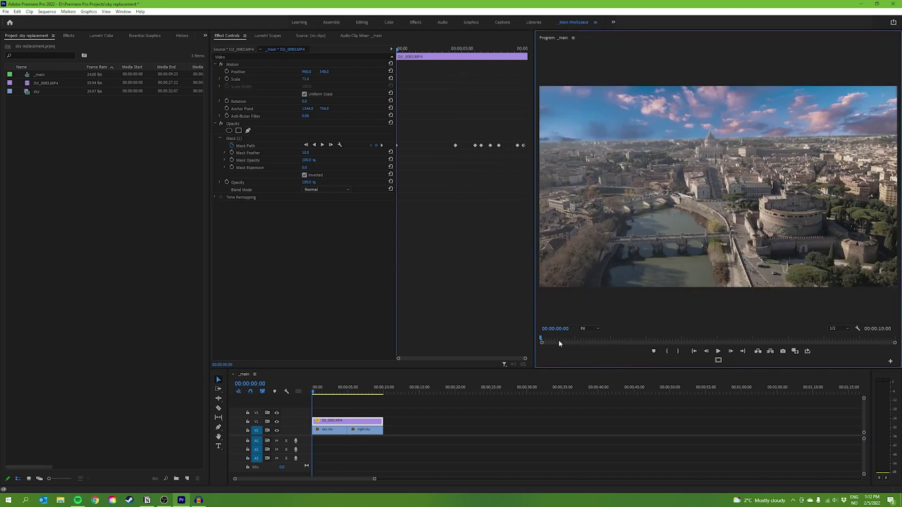
# Split the V2 drone clip with the Razor where the night sky begins, then return to Selection.
pyautogui.click(343, 391)
pyautogui.press('space')
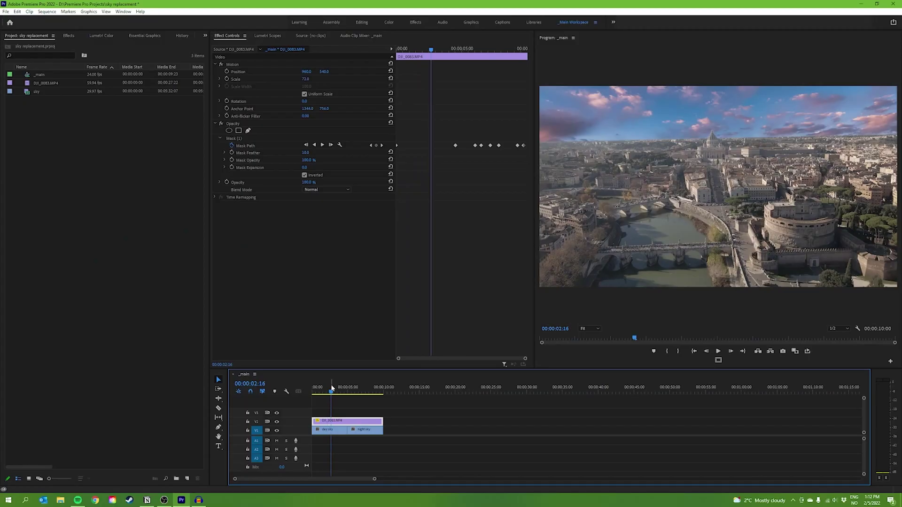
pyautogui.press('c')
pyautogui.click(349, 419)
pyautogui.press('v')
# Shift the second drone and night-sky clip pair slightly later and deselect all clips.
pyautogui.click(330, 390)
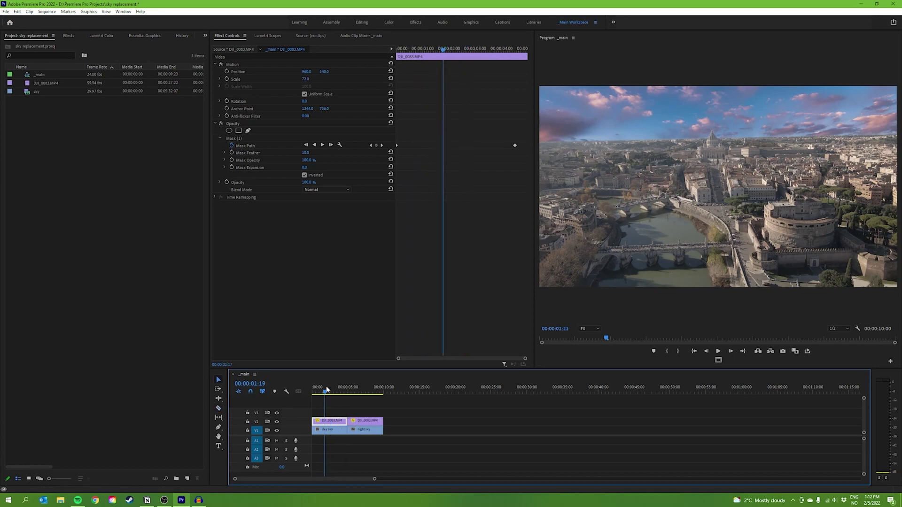
pyautogui.moveTo(348, 410); pyautogui.dragTo(312, 448)
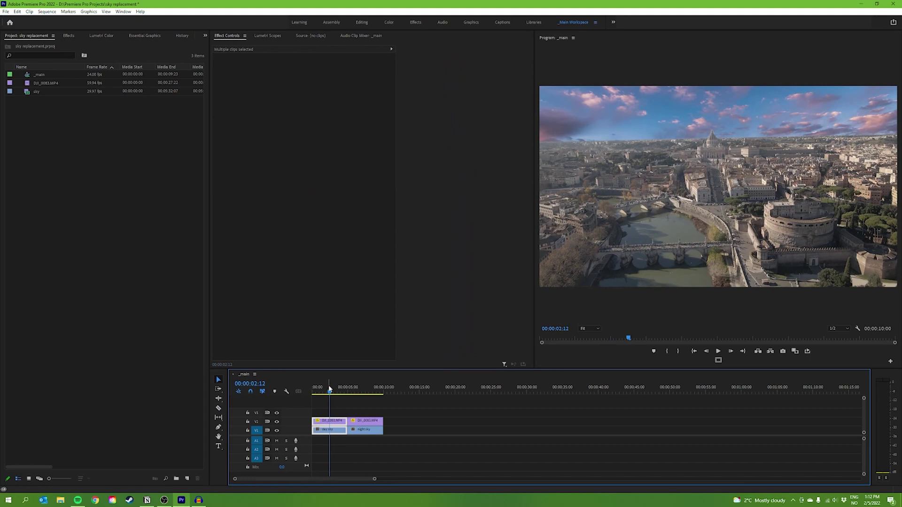
pyautogui.click(353, 391)
pyautogui.moveTo(361, 422)
pyautogui.mouseDown()
pyautogui.moveTo(380, 422)
pyautogui.moveTo(358, 425)
pyautogui.mouseUp()
pyautogui.click(335, 391)
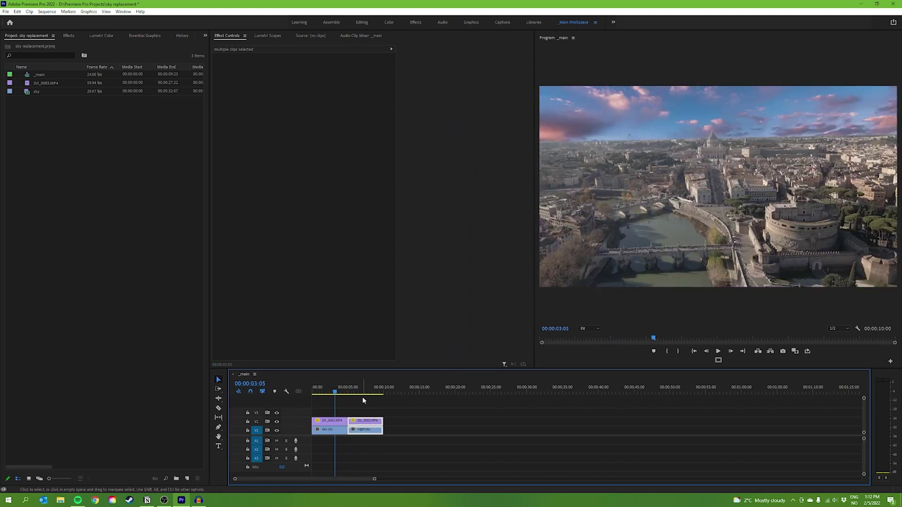
pyautogui.click(362, 398)
pyautogui.click(327, 391)
# In Lumetri Color, set the drone clip's Temperature to -25 and Tint to 10.
pyautogui.click(335, 428)
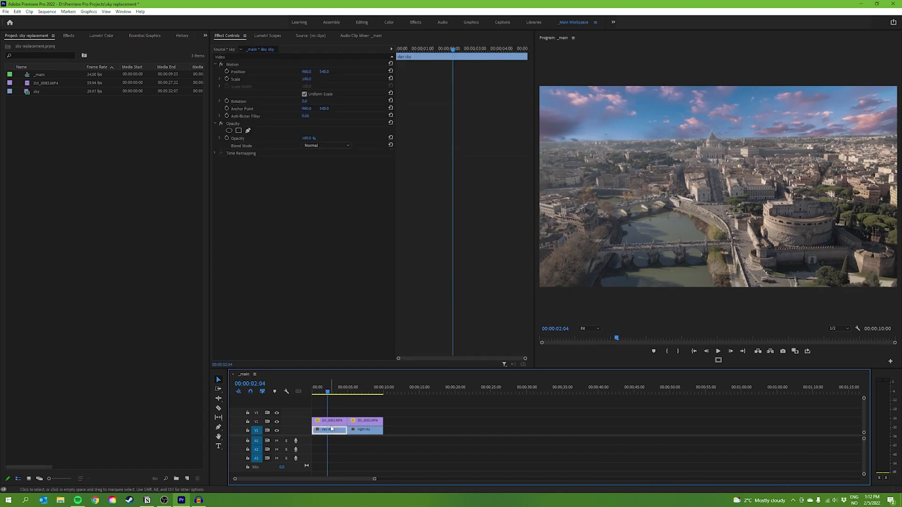
pyautogui.click(102, 38)
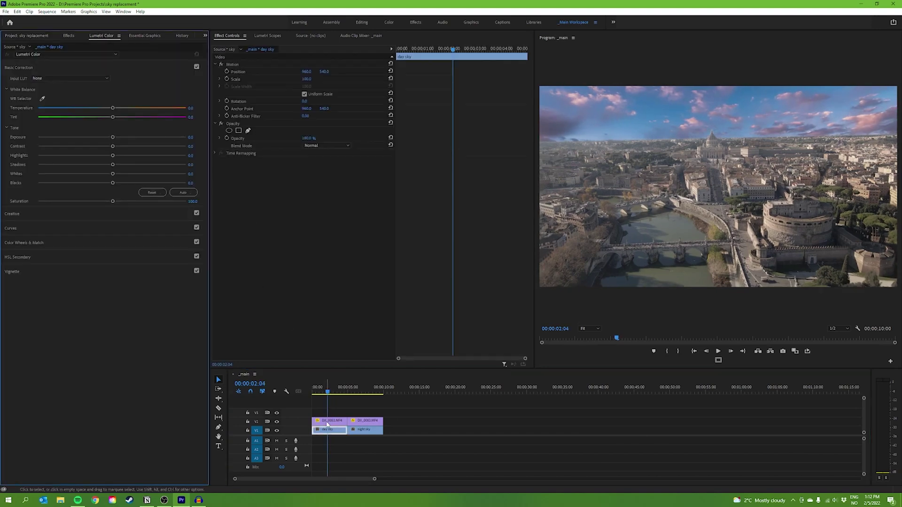
pyautogui.click(324, 422)
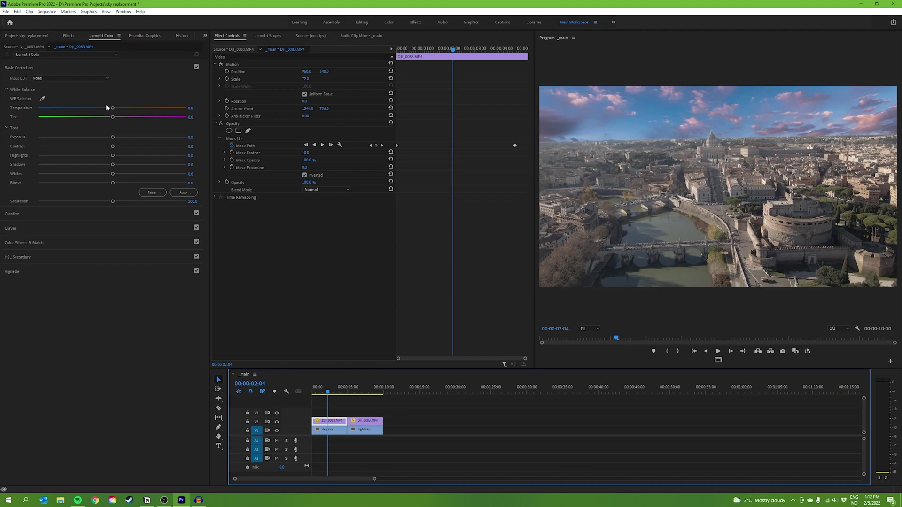
pyautogui.moveTo(113, 108); pyautogui.dragTo(94, 109)
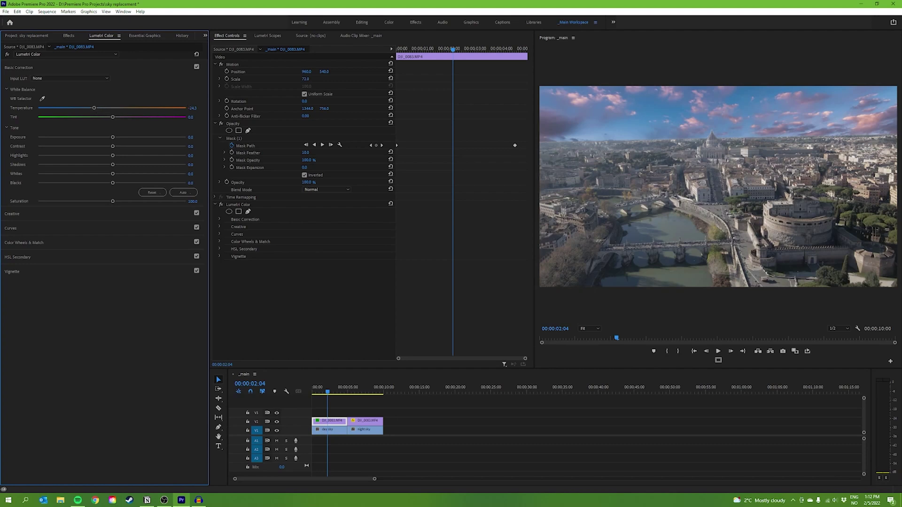
pyautogui.click(193, 108)
pyautogui.press('Return')
pyautogui.moveTo(114, 118); pyautogui.dragTo(120, 120)
pyautogui.click(192, 117)
pyautogui.press('Return')
# Add three points to the RGB curve for an S-shaped contrast and lower Blacks slightly.
pyautogui.click(197, 67)
pyautogui.click(196, 67)
pyautogui.click(196, 68)
pyautogui.click(197, 67)
pyautogui.click(52, 228)
pyautogui.click(101, 179)
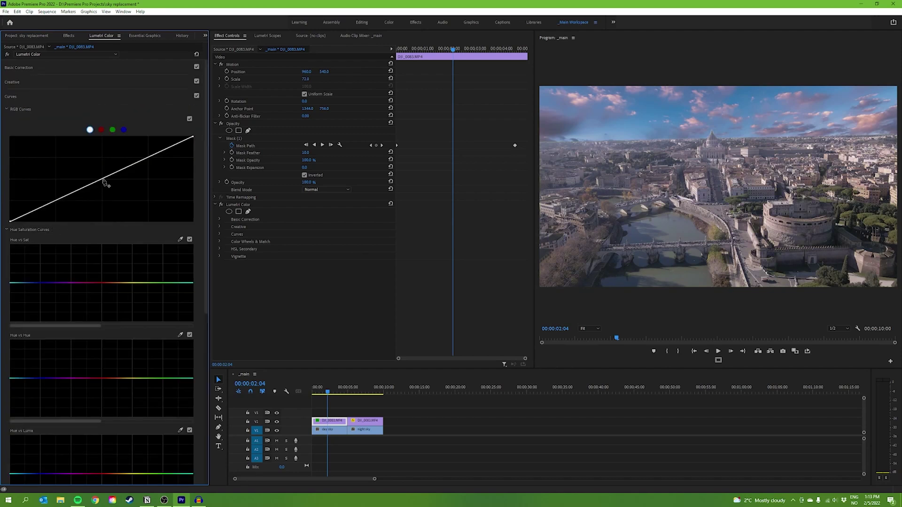
pyautogui.click(57, 203)
pyautogui.click(147, 155)
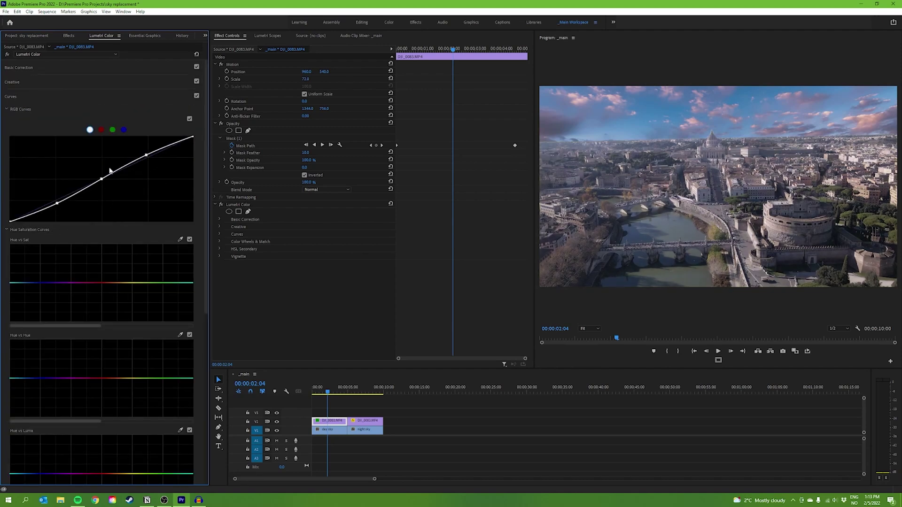
pyautogui.click(41, 67)
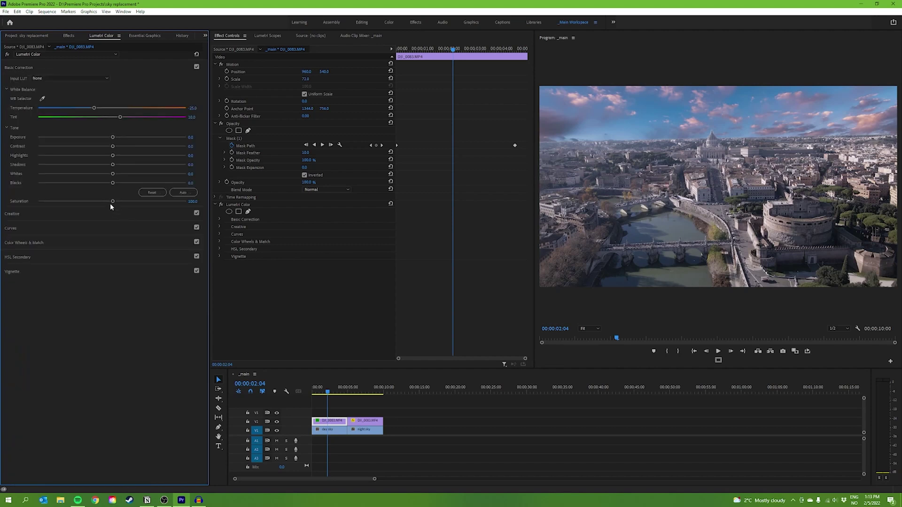
pyautogui.moveTo(113, 183); pyautogui.dragTo(108, 184)
# Set Contrast to 40 and fine-tune the Blacks slider while watching Lumetri Scopes.
pyautogui.click(194, 144)
pyautogui.write('40')
pyautogui.press('Return')
pyautogui.click(267, 35)
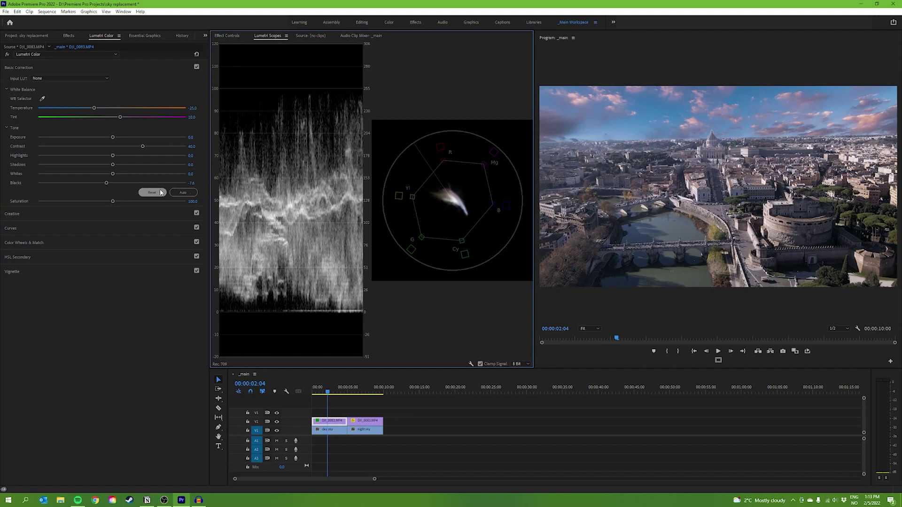
pyautogui.click(103, 183)
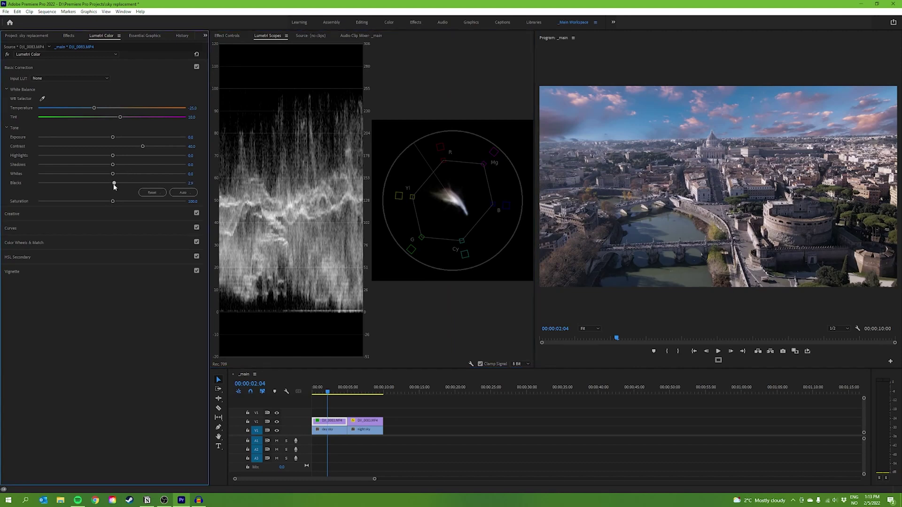
pyautogui.moveTo(103, 182); pyautogui.dragTo(124, 174)
# Shift the Shadows colour wheel in Color Wheels & Match.
pyautogui.click(20, 68)
pyautogui.click(27, 109)
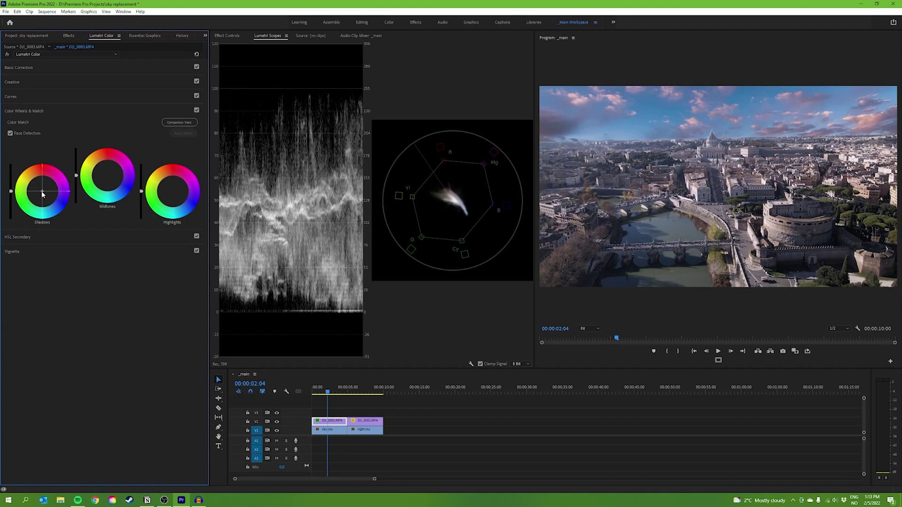
pyautogui.moveTo(42, 191); pyautogui.dragTo(42, 195)
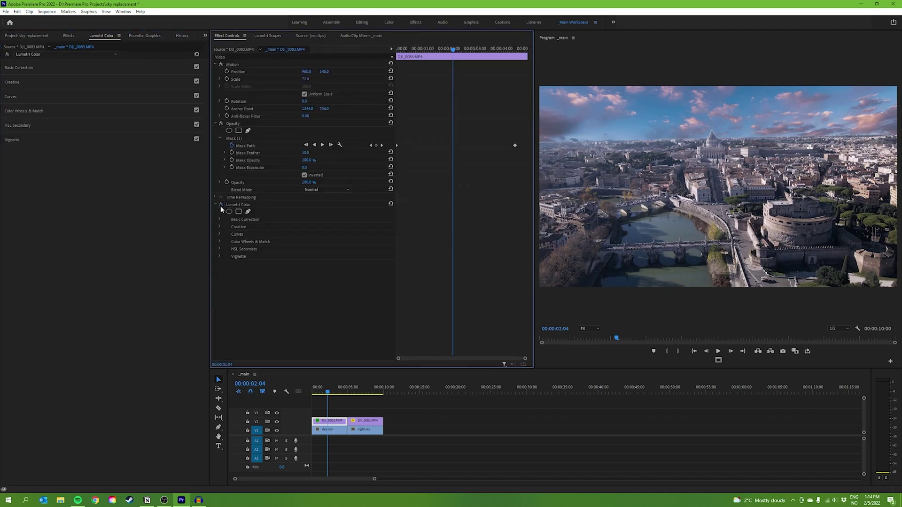
# Toggle the Lumetri effect off and on to compare, then scrub to the night sky clip.
pyautogui.click(221, 205)
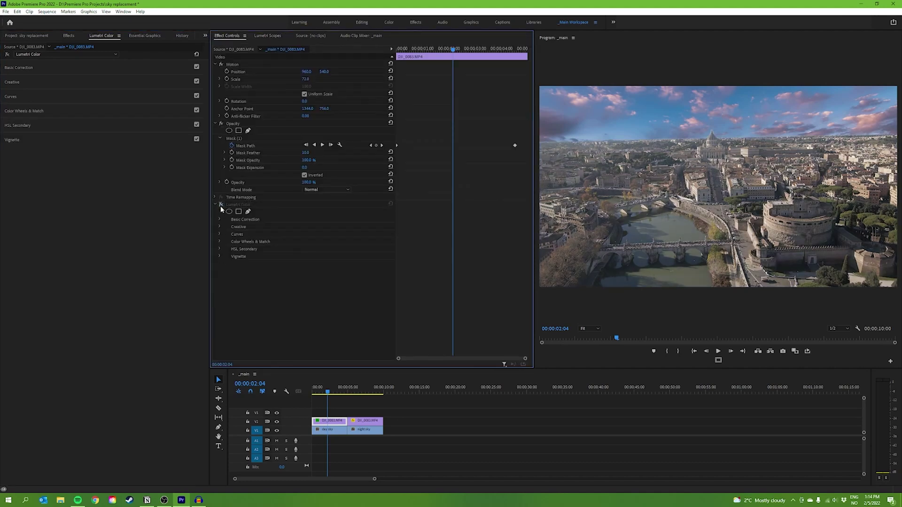
pyautogui.click(220, 206)
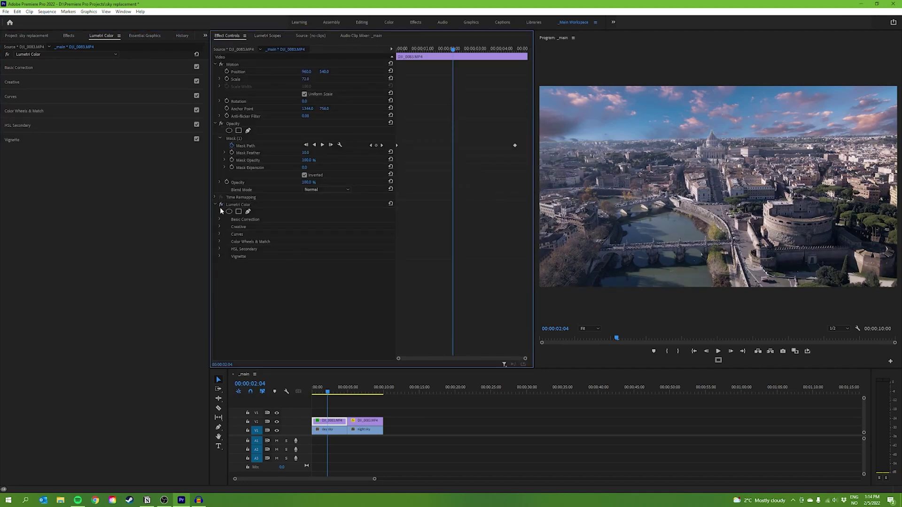
pyautogui.moveTo(323, 388); pyautogui.dragTo(363, 388)
pyautogui.click(367, 432)
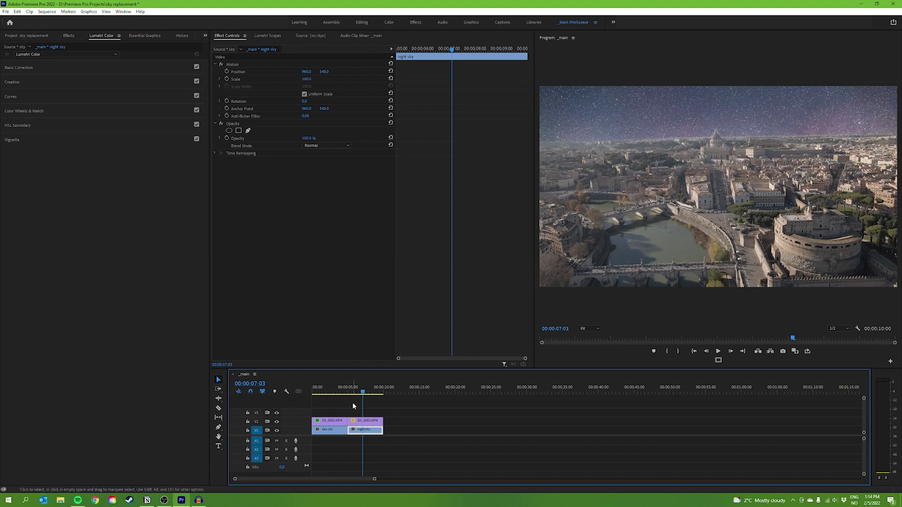
# Select the night DJI clip and set its Lumetri Exposure to -0.5.
pyautogui.click(366, 421)
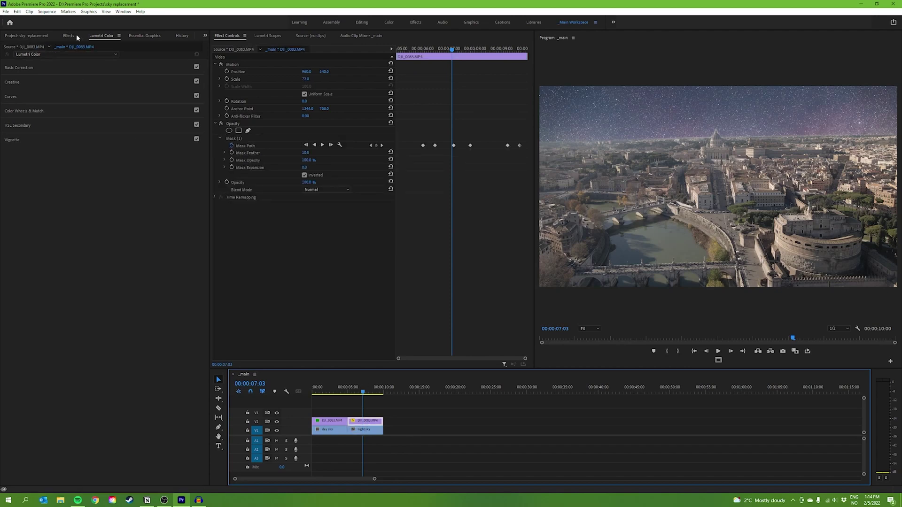
pyautogui.click(41, 67)
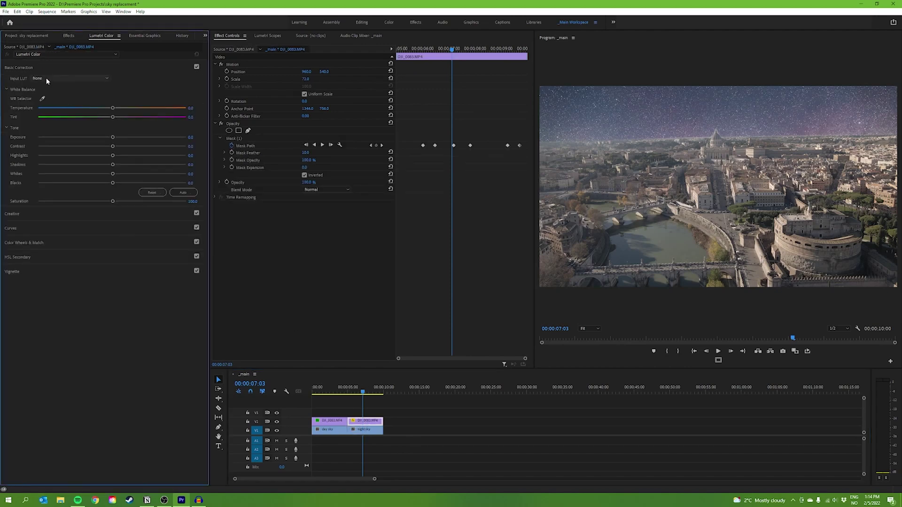
pyautogui.click(190, 136)
pyautogui.press('BackSpace')
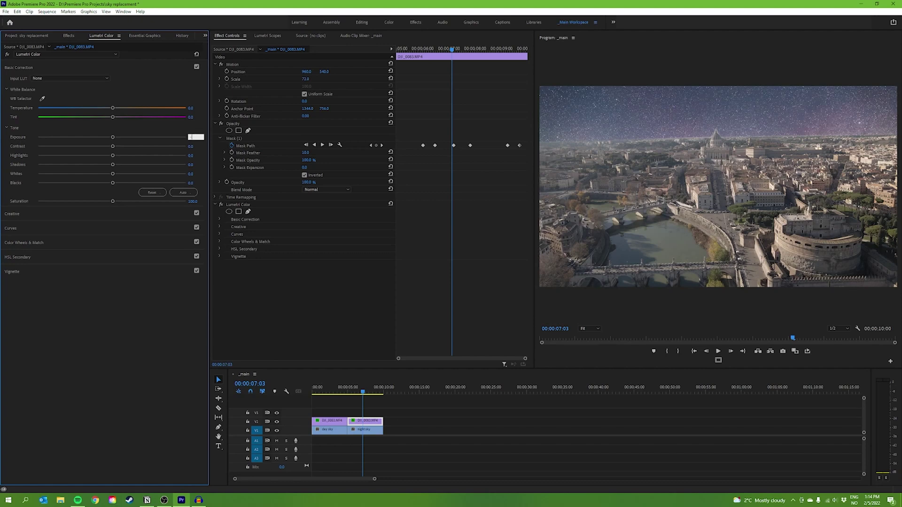
pyautogui.write('-.5')
pyautogui.press('Return')
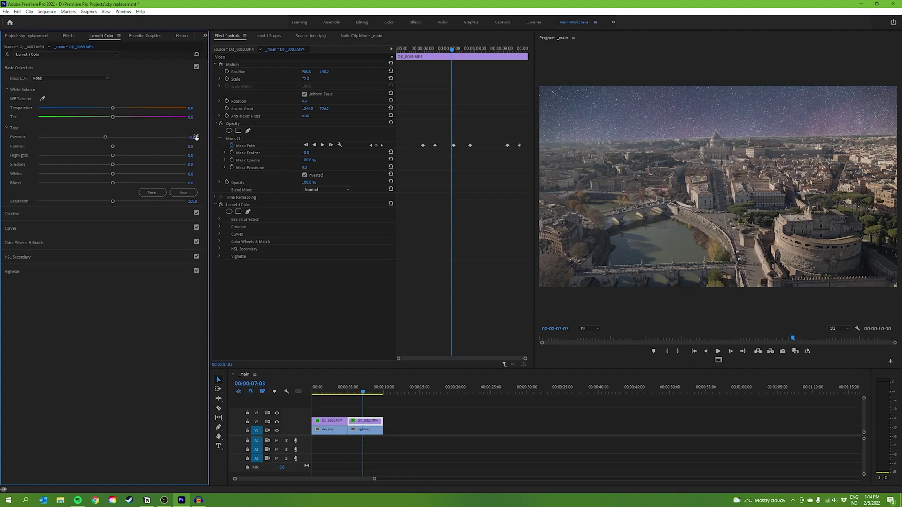
# Lift shadows slightly, deepen blacks, cool the temperature and shift the tint.
pyautogui.moveTo(113, 164); pyautogui.dragTo(96, 188)
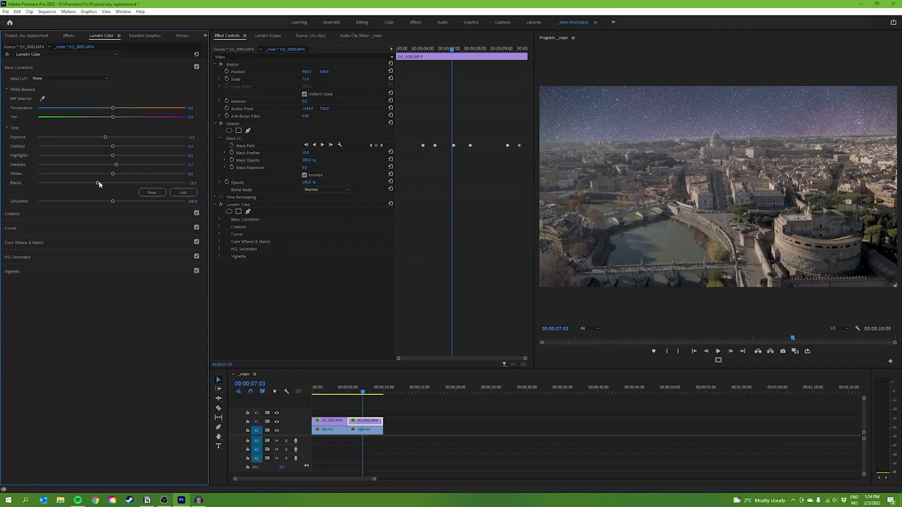
pyautogui.moveTo(112, 155); pyautogui.dragTo(84, 157)
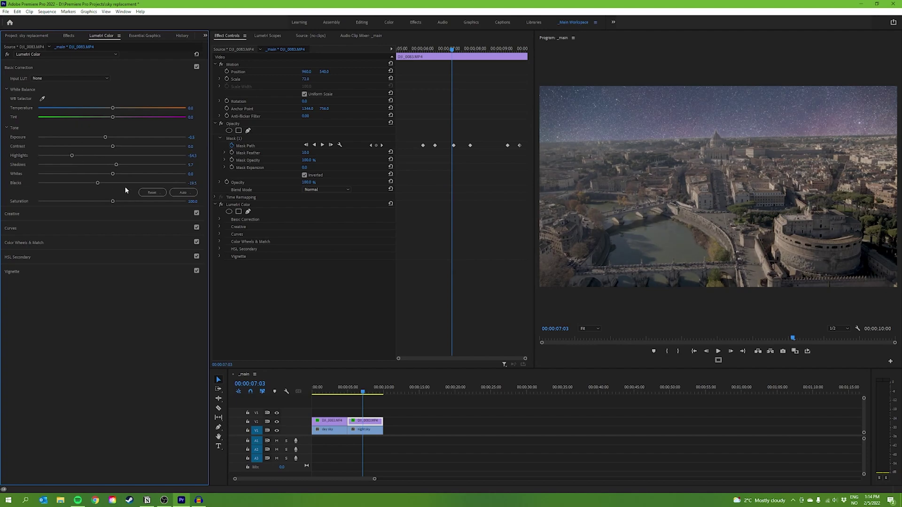
pyautogui.hotkey('ctrl', 'shift', 'z')
pyautogui.moveTo(113, 108); pyautogui.dragTo(89, 109)
pyautogui.moveTo(90, 110); pyautogui.dragTo(88, 109)
pyautogui.moveTo(112, 119); pyautogui.dragTo(94, 121)
pyautogui.moveTo(362, 390); pyautogui.dragTo(358, 369)
pyautogui.moveTo(87, 108); pyautogui.dragTo(123, 117)
# Play the night section and add an RGB curve point that darkens the shadows.
pyautogui.press('space')
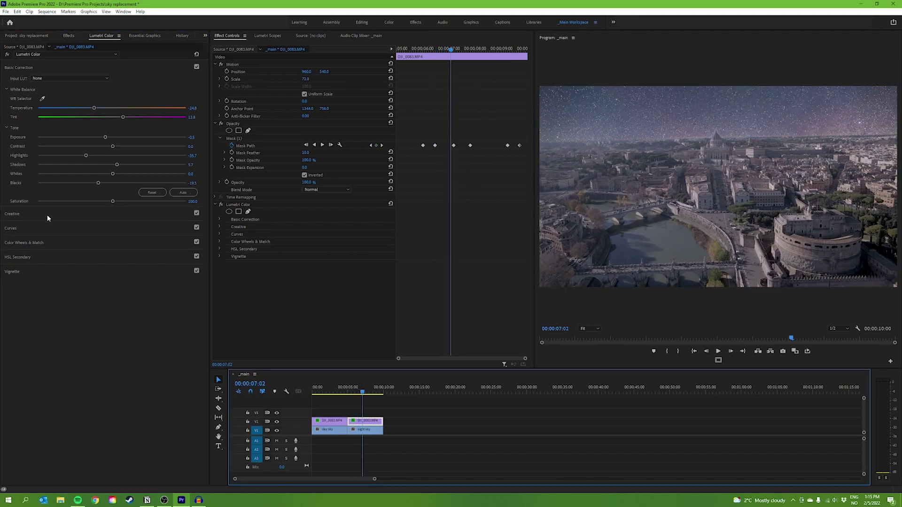
pyautogui.click(33, 241)
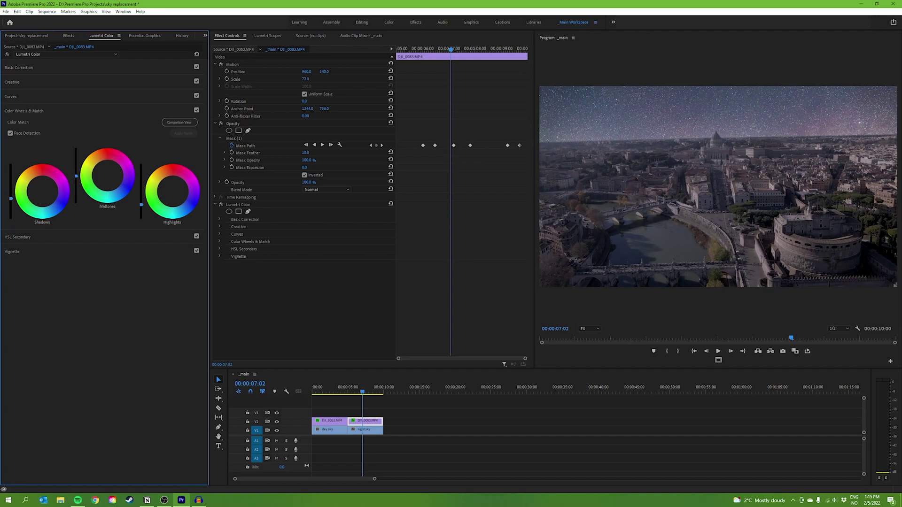
pyautogui.click(27, 111)
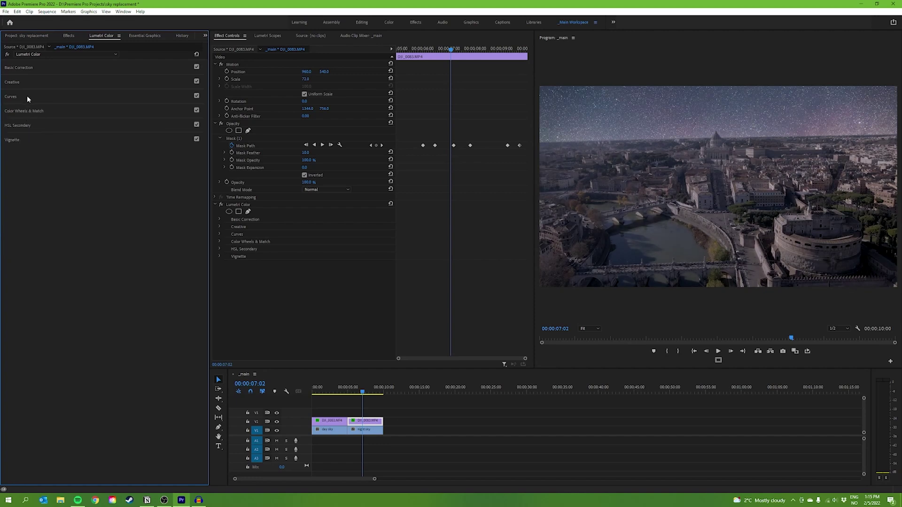
pyautogui.click(28, 97)
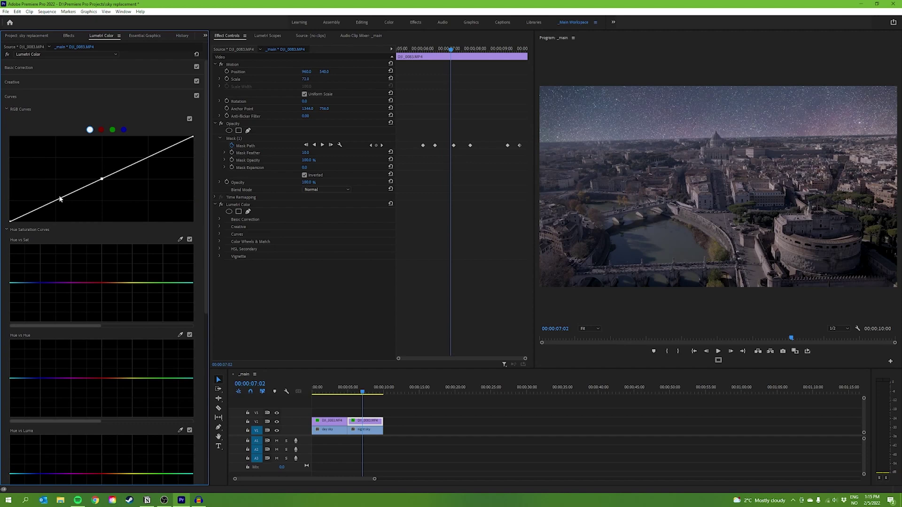
pyautogui.moveTo(56, 202); pyautogui.dragTo(57, 204)
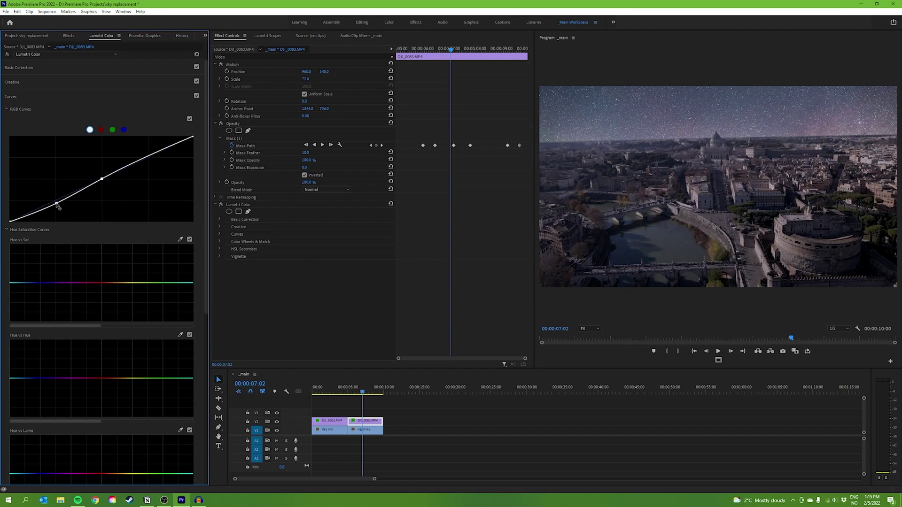
# Set Shadows to 22.9 and pull Highlights down to -97.1 to darken the sky.
pyautogui.click(25, 70)
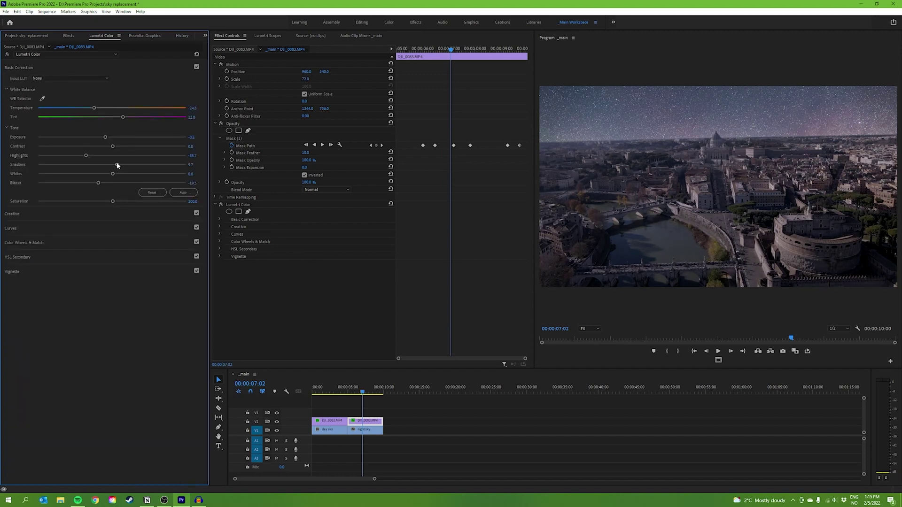
pyautogui.moveTo(126, 166); pyautogui.dragTo(129, 165)
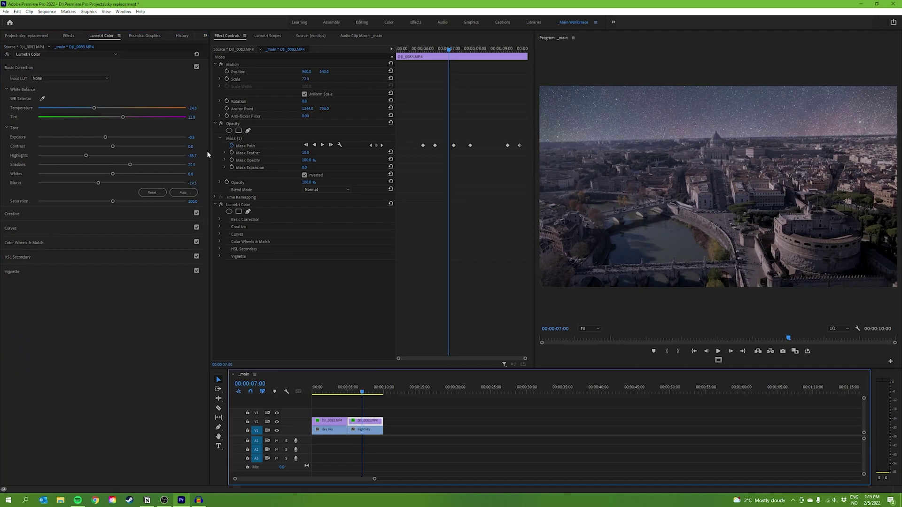
pyautogui.click(219, 205)
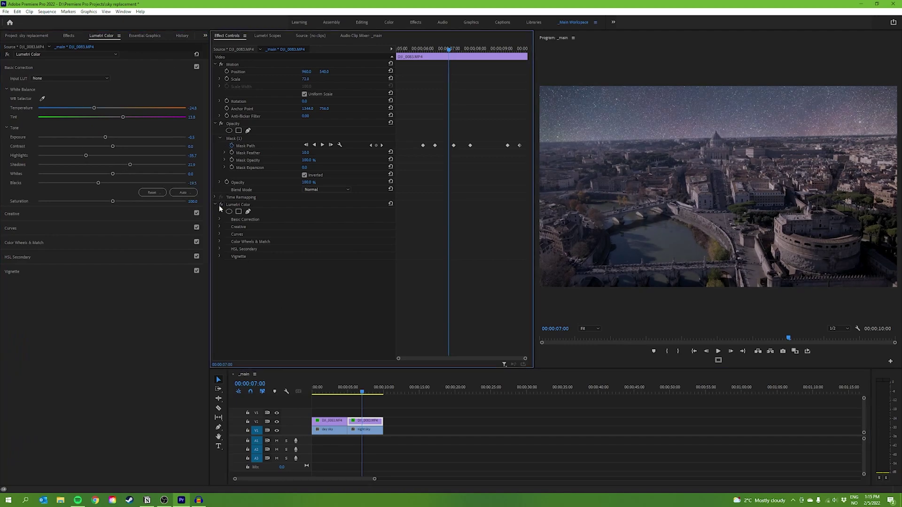
pyautogui.click(219, 205)
pyautogui.click(372, 389)
pyautogui.moveTo(85, 155); pyautogui.dragTo(41, 156)
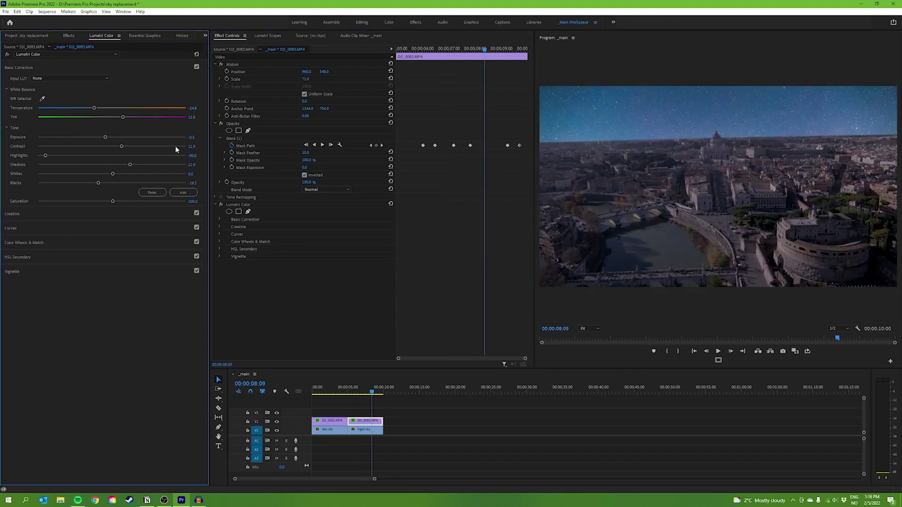
# Raise Contrast and set Saturation to 90, comparing against the ungraded image.
pyautogui.moveTo(191, 148); pyautogui.dragTo(192, 145)
pyautogui.moveTo(195, 202); pyautogui.dragTo(194, 201)
pyautogui.click(193, 201)
pyautogui.write('90')
pyautogui.press('Return')
pyautogui.click(42, 242)
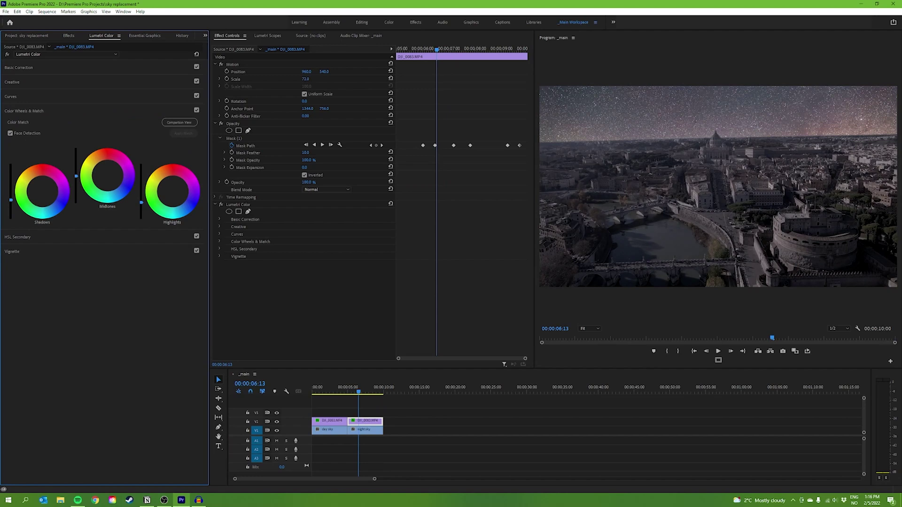
pyautogui.click(221, 205)
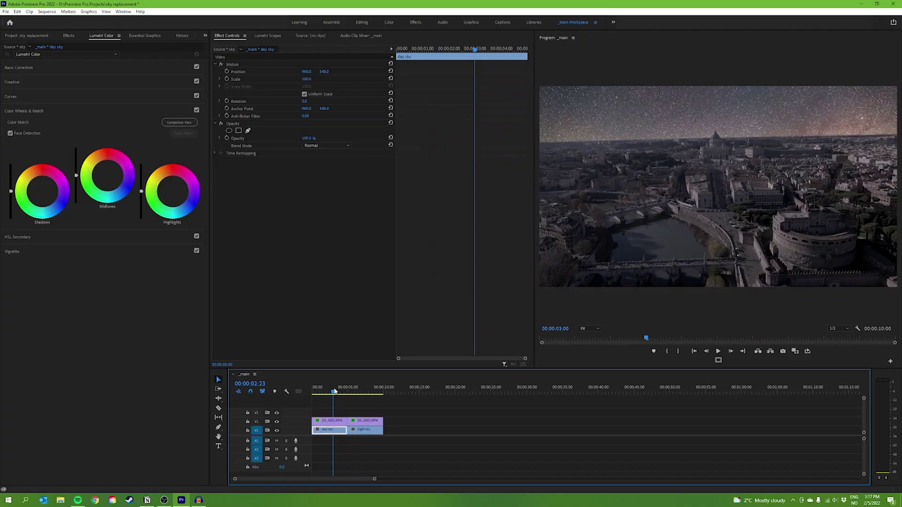
# Marquee-select the four day and night clips and shift them about three seconds later.
pyautogui.moveTo(319, 403); pyautogui.dragTo(425, 439)
pyautogui.moveTo(342, 429); pyautogui.dragTo(409, 416)
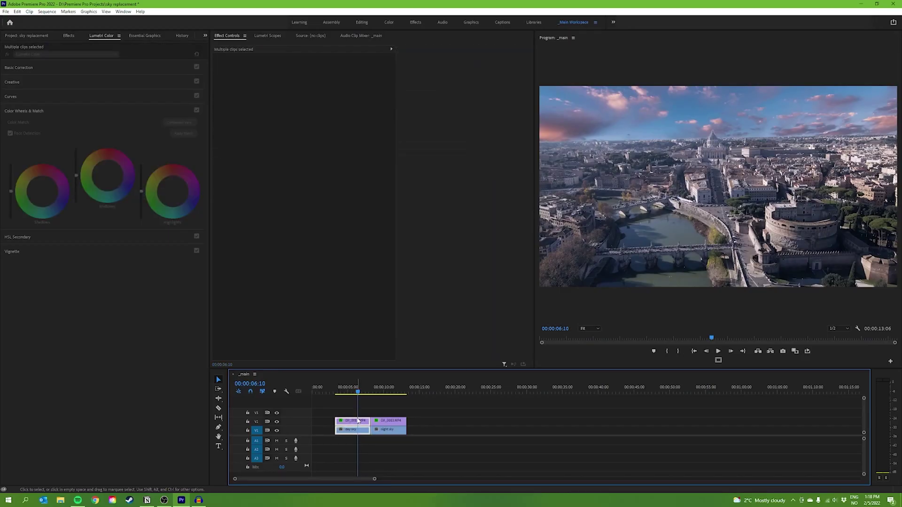
# Nest the day clips into one sequence and the night clips into a sequence named 'night'.
pyautogui.rightClick(357, 420)
pyautogui.click(382, 256)
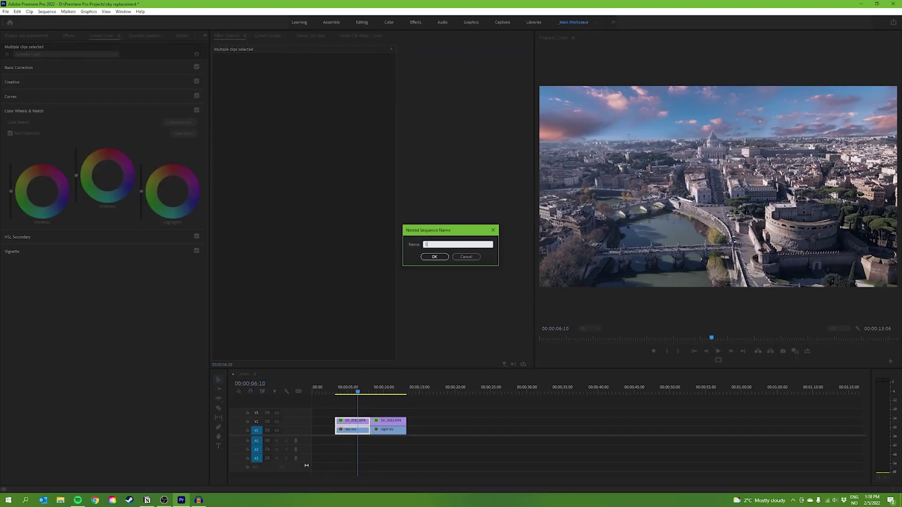
pyautogui.press('Return')
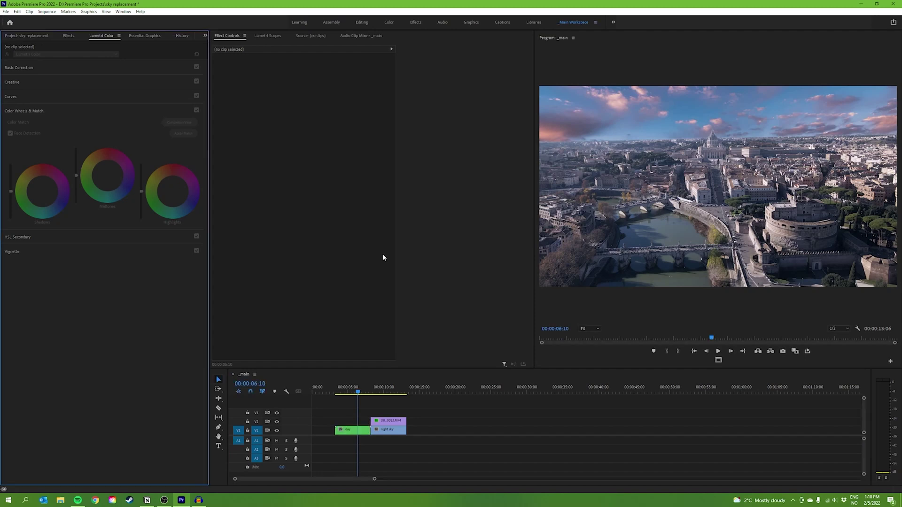
pyautogui.click(384, 392)
pyautogui.rightClick(386, 428)
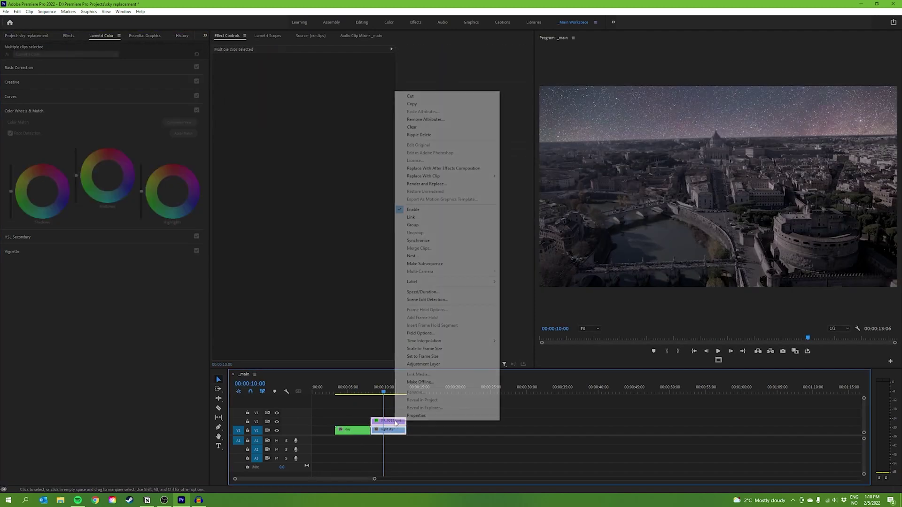
pyautogui.click(429, 261)
pyautogui.write('night')
pyautogui.press('Return')
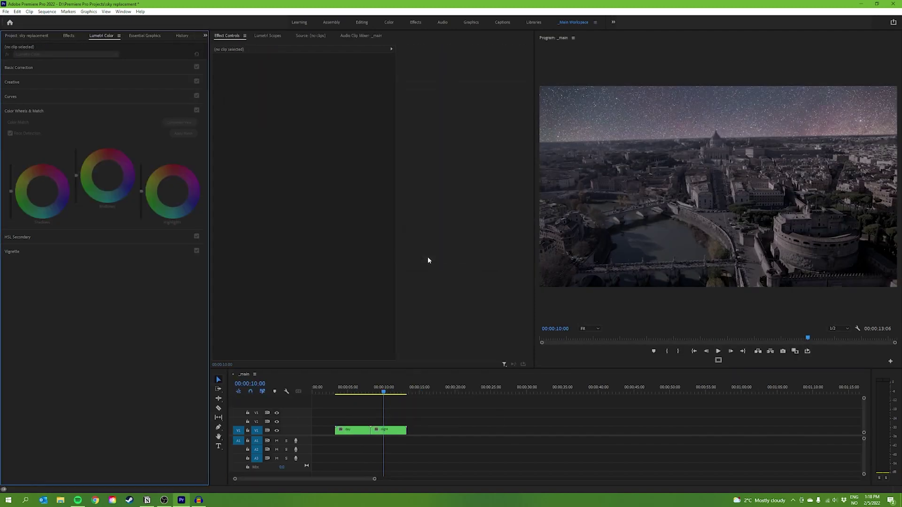
# Drag a Cross Dissolve from Effects onto the day/night cut, dismissing the media warning.
pyautogui.hotkey('shift', '7')
pyautogui.write('c')
pyautogui.write('ross')
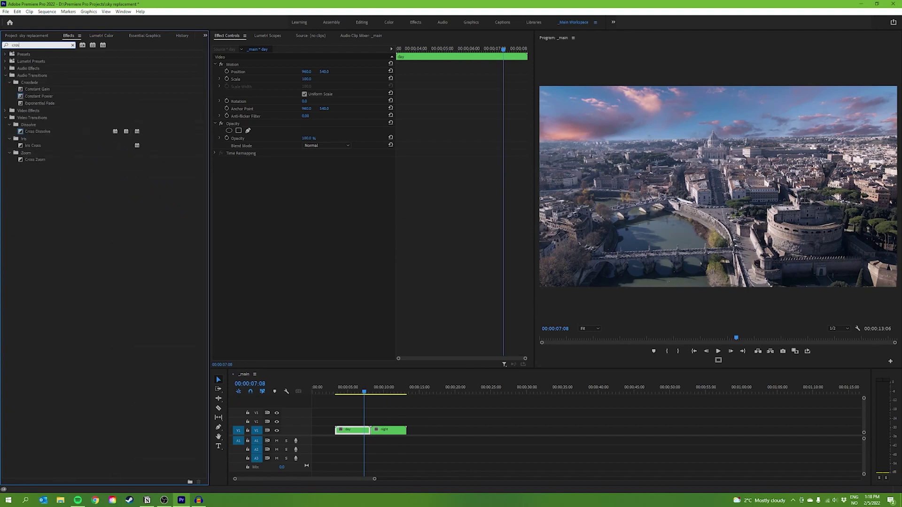
pyautogui.click(29, 132)
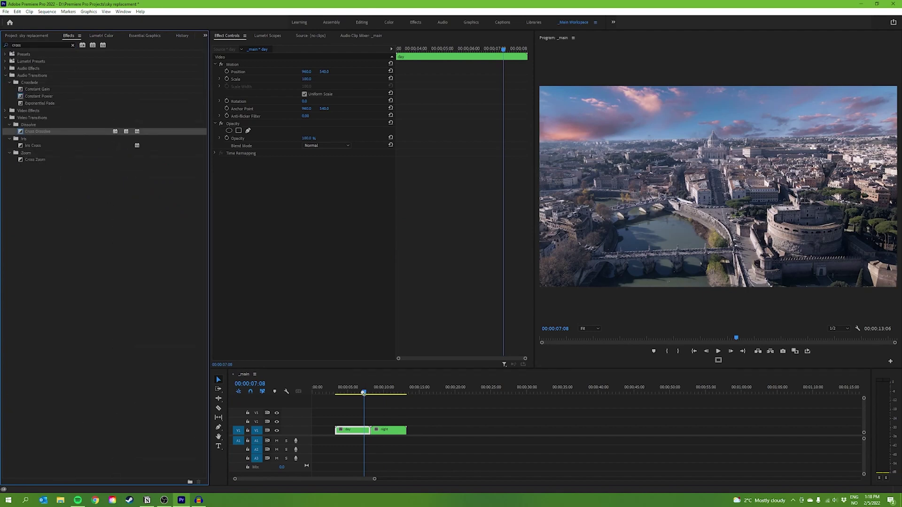
pyautogui.moveTo(29, 132); pyautogui.dragTo(371, 430)
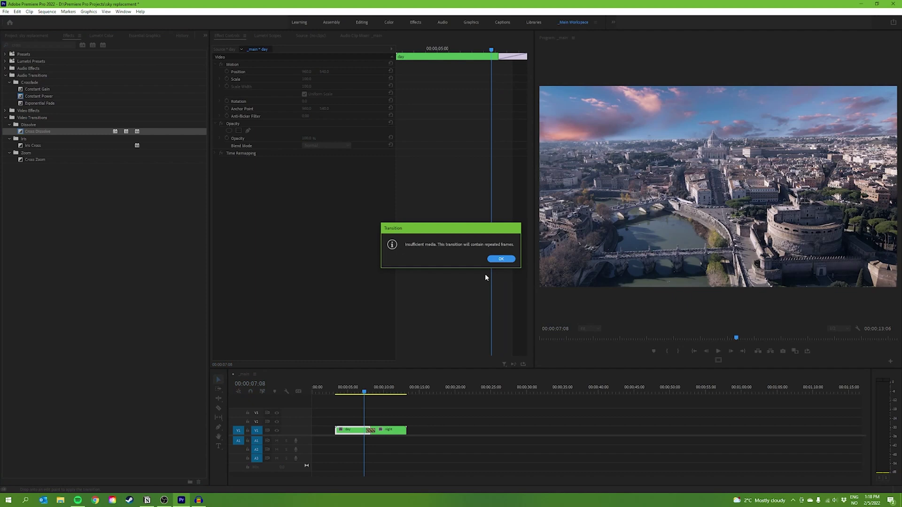
pyautogui.press('Return')
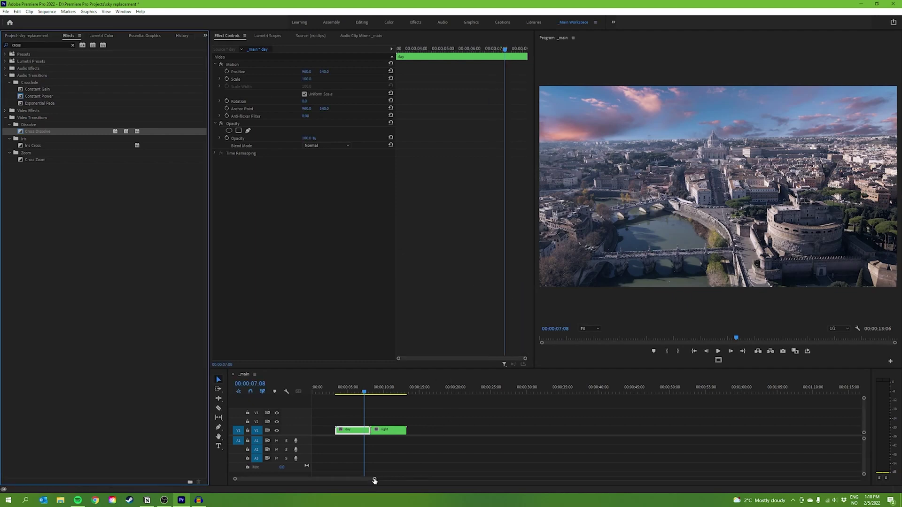
pyautogui.moveTo(374, 480); pyautogui.dragTo(296, 479)
pyautogui.moveTo(479, 390); pyautogui.dragTo(487, 393)
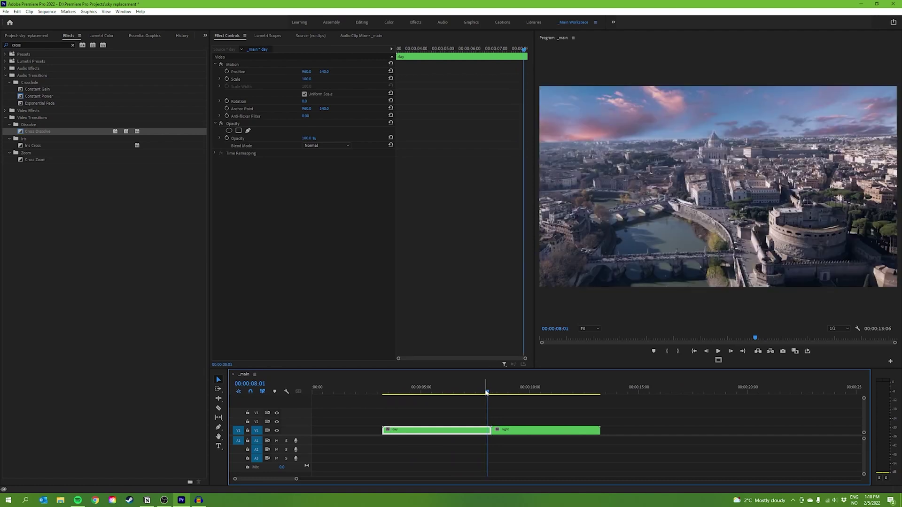
# Trim the day end and night start, reapply the Cross Dissolve, and play it back.
pyautogui.hotkey('shift', 'Left')
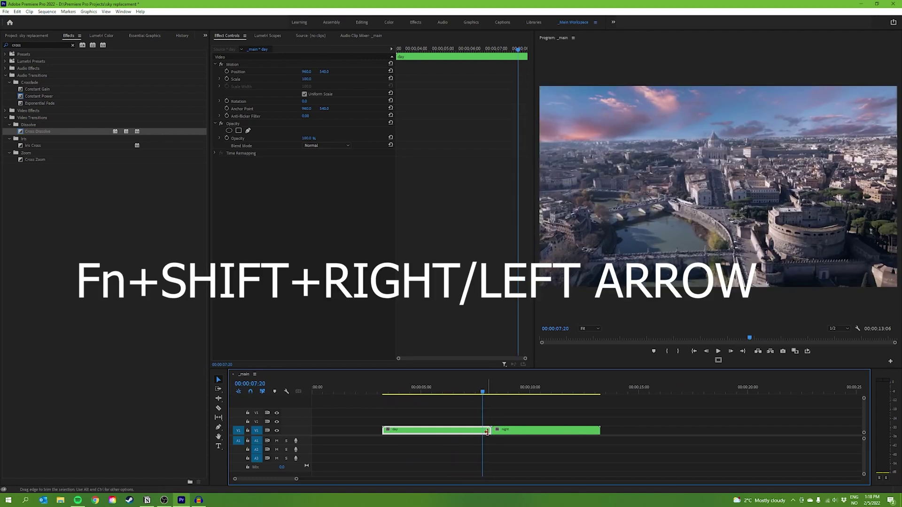
pyautogui.moveTo(487, 432); pyautogui.dragTo(482, 431)
pyautogui.click(493, 390)
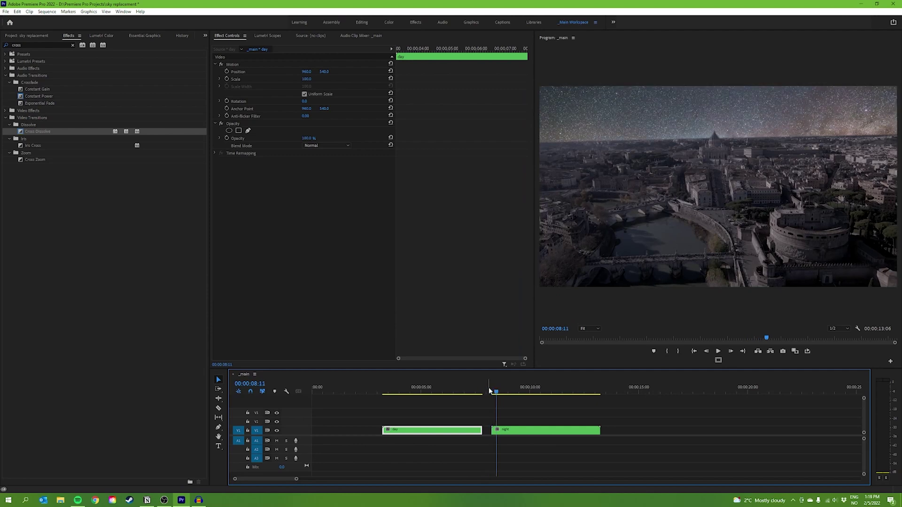
pyautogui.moveTo(492, 430); pyautogui.dragTo(503, 430)
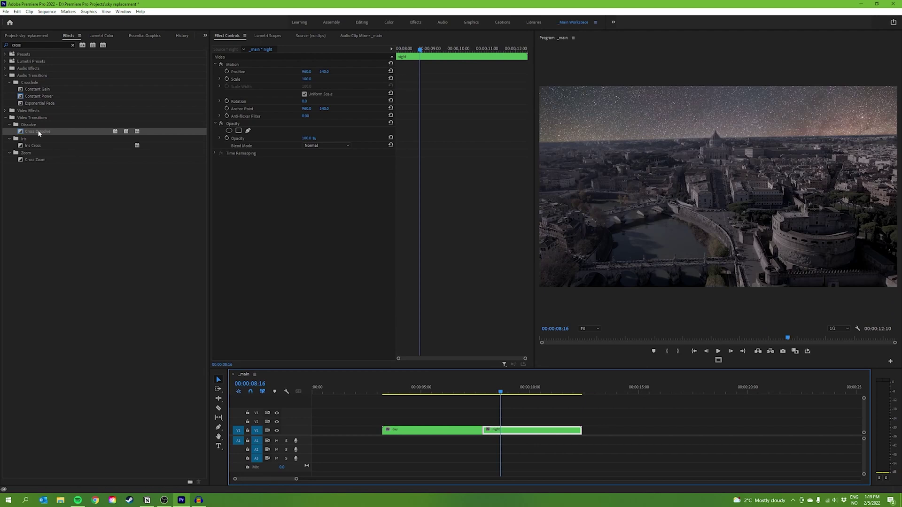
pyautogui.moveTo(39, 133); pyautogui.dragTo(483, 430)
pyautogui.click(463, 390)
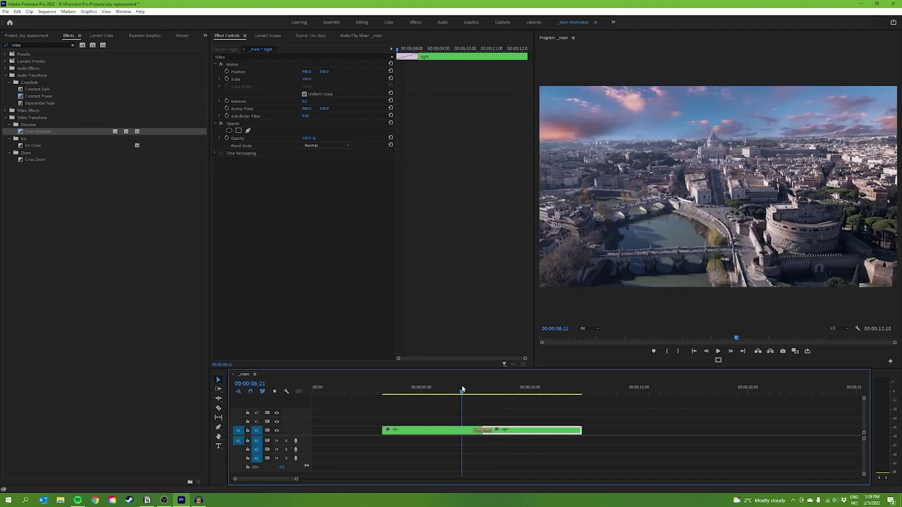
pyautogui.press('space')
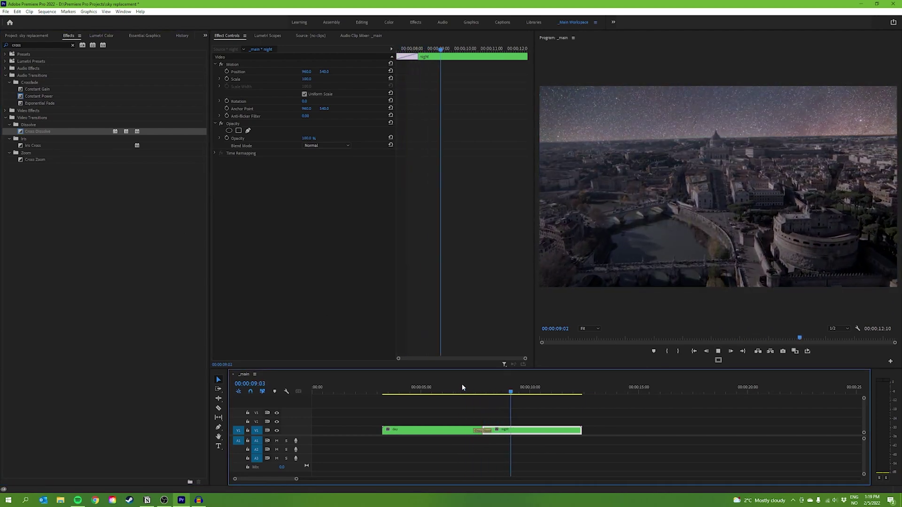
pyautogui.click(466, 389)
pyautogui.press('space')
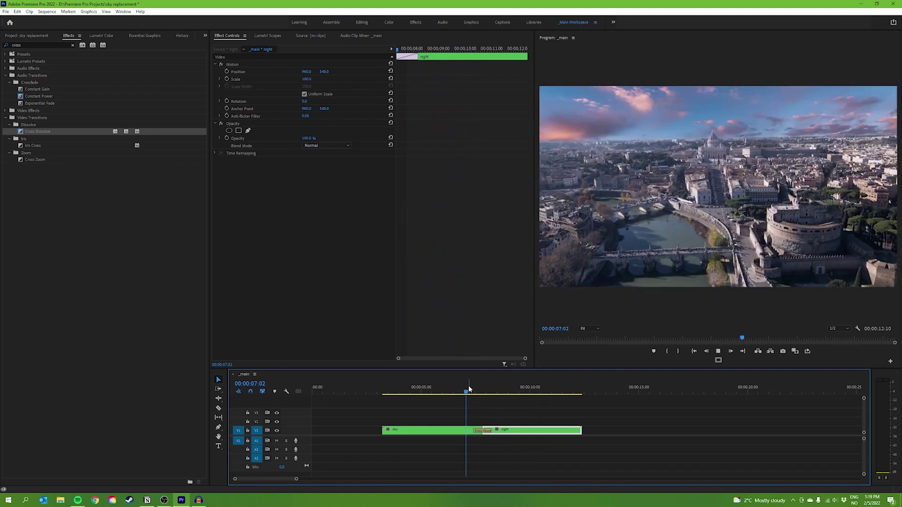
# In the day sequence, set the drone clip's Position Y to 663.
pyautogui.doubleClick(436, 433)
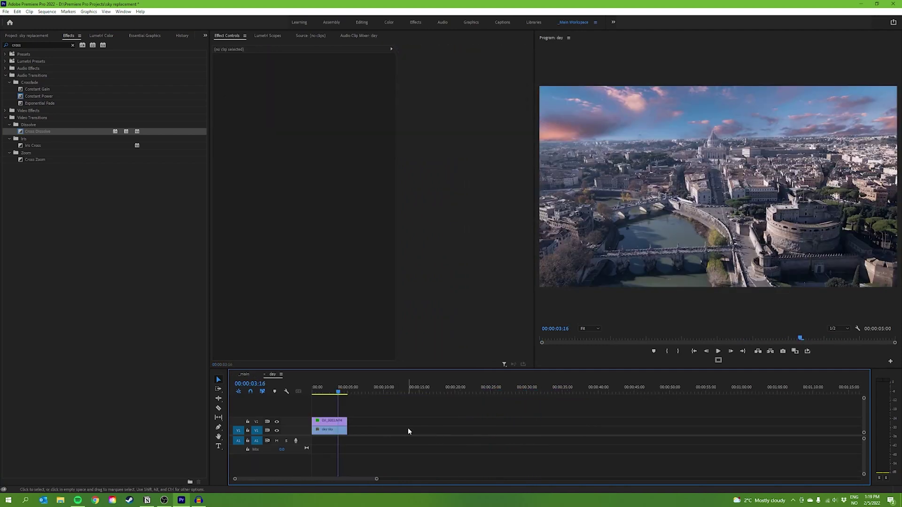
pyautogui.moveTo(334, 389); pyautogui.dragTo(328, 388)
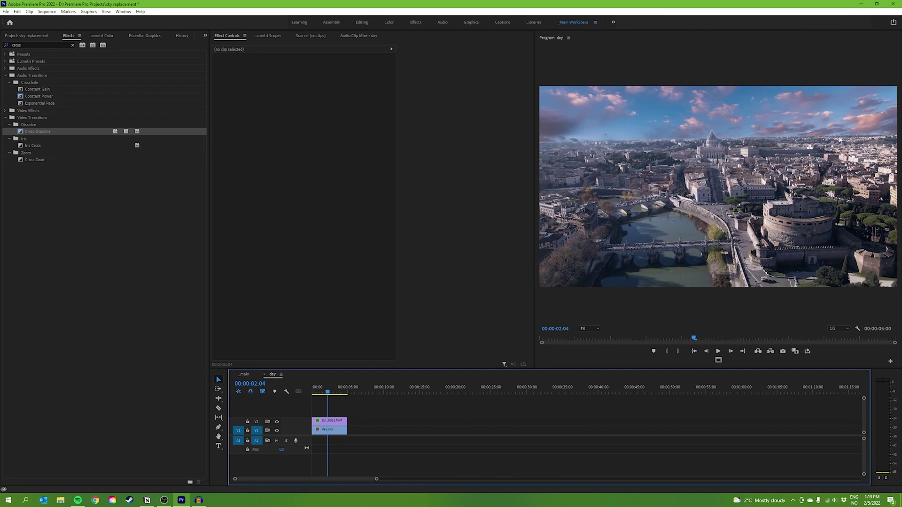
pyautogui.click(336, 421)
pyautogui.moveTo(324, 71); pyautogui.dragTo(342, 71)
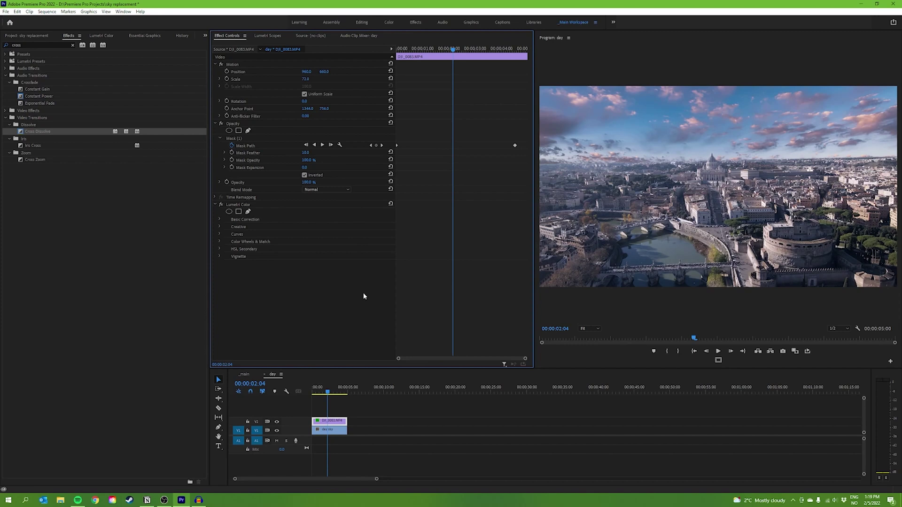
pyautogui.click(264, 374)
# In the night sequence, set the drone clip's Position Y to 660, then return to _main.
pyautogui.click(516, 396)
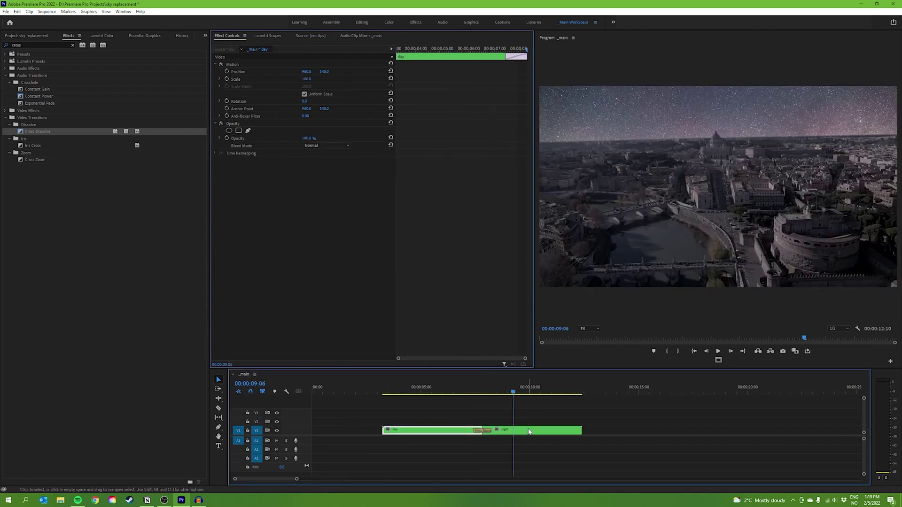
pyautogui.doubleClick(515, 430)
pyautogui.click(336, 422)
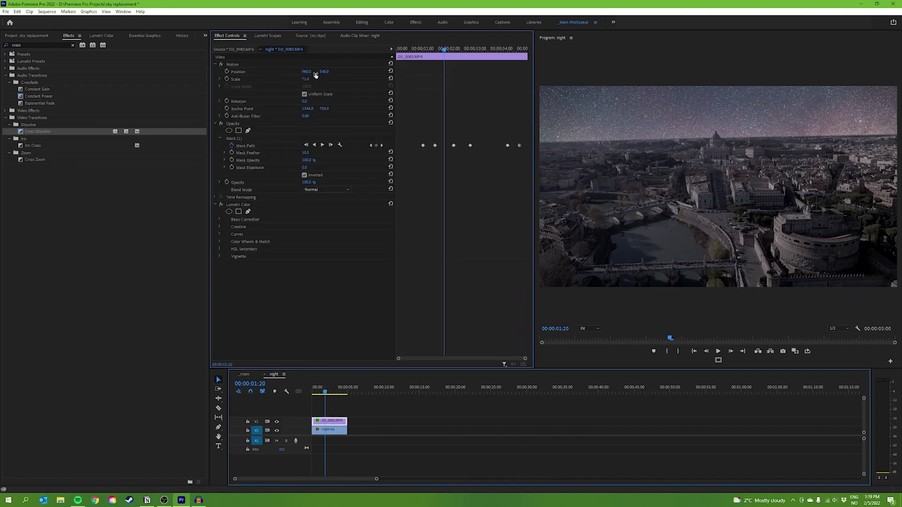
pyautogui.moveTo(325, 72); pyautogui.dragTo(328, 72)
pyautogui.click(327, 72)
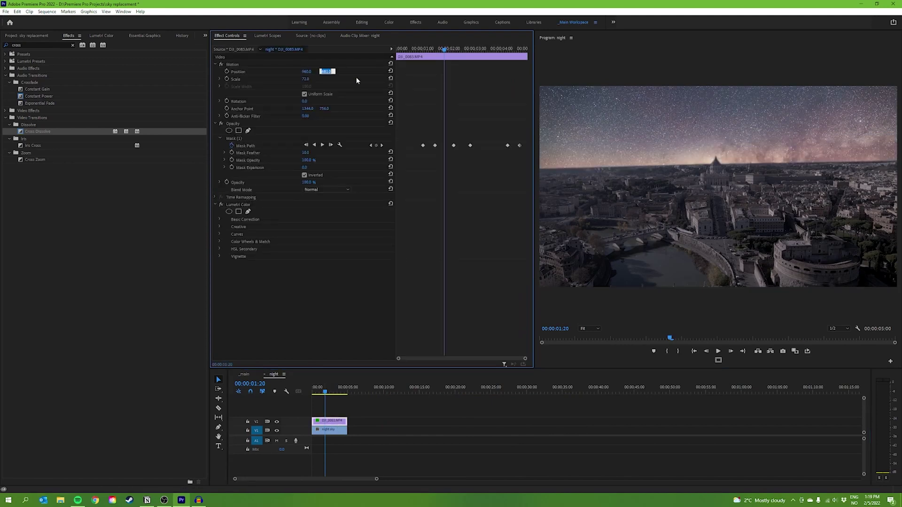
pyautogui.write('660')
pyautogui.press('Return')
pyautogui.click(244, 373)
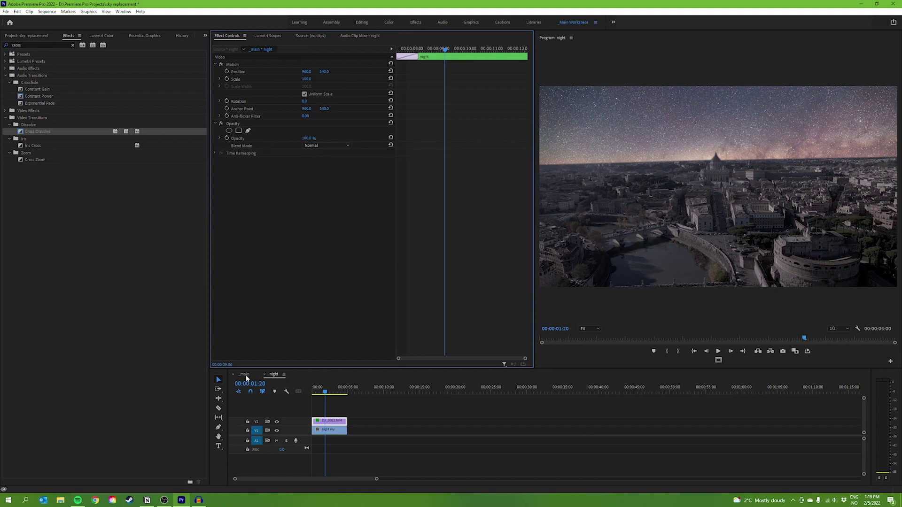